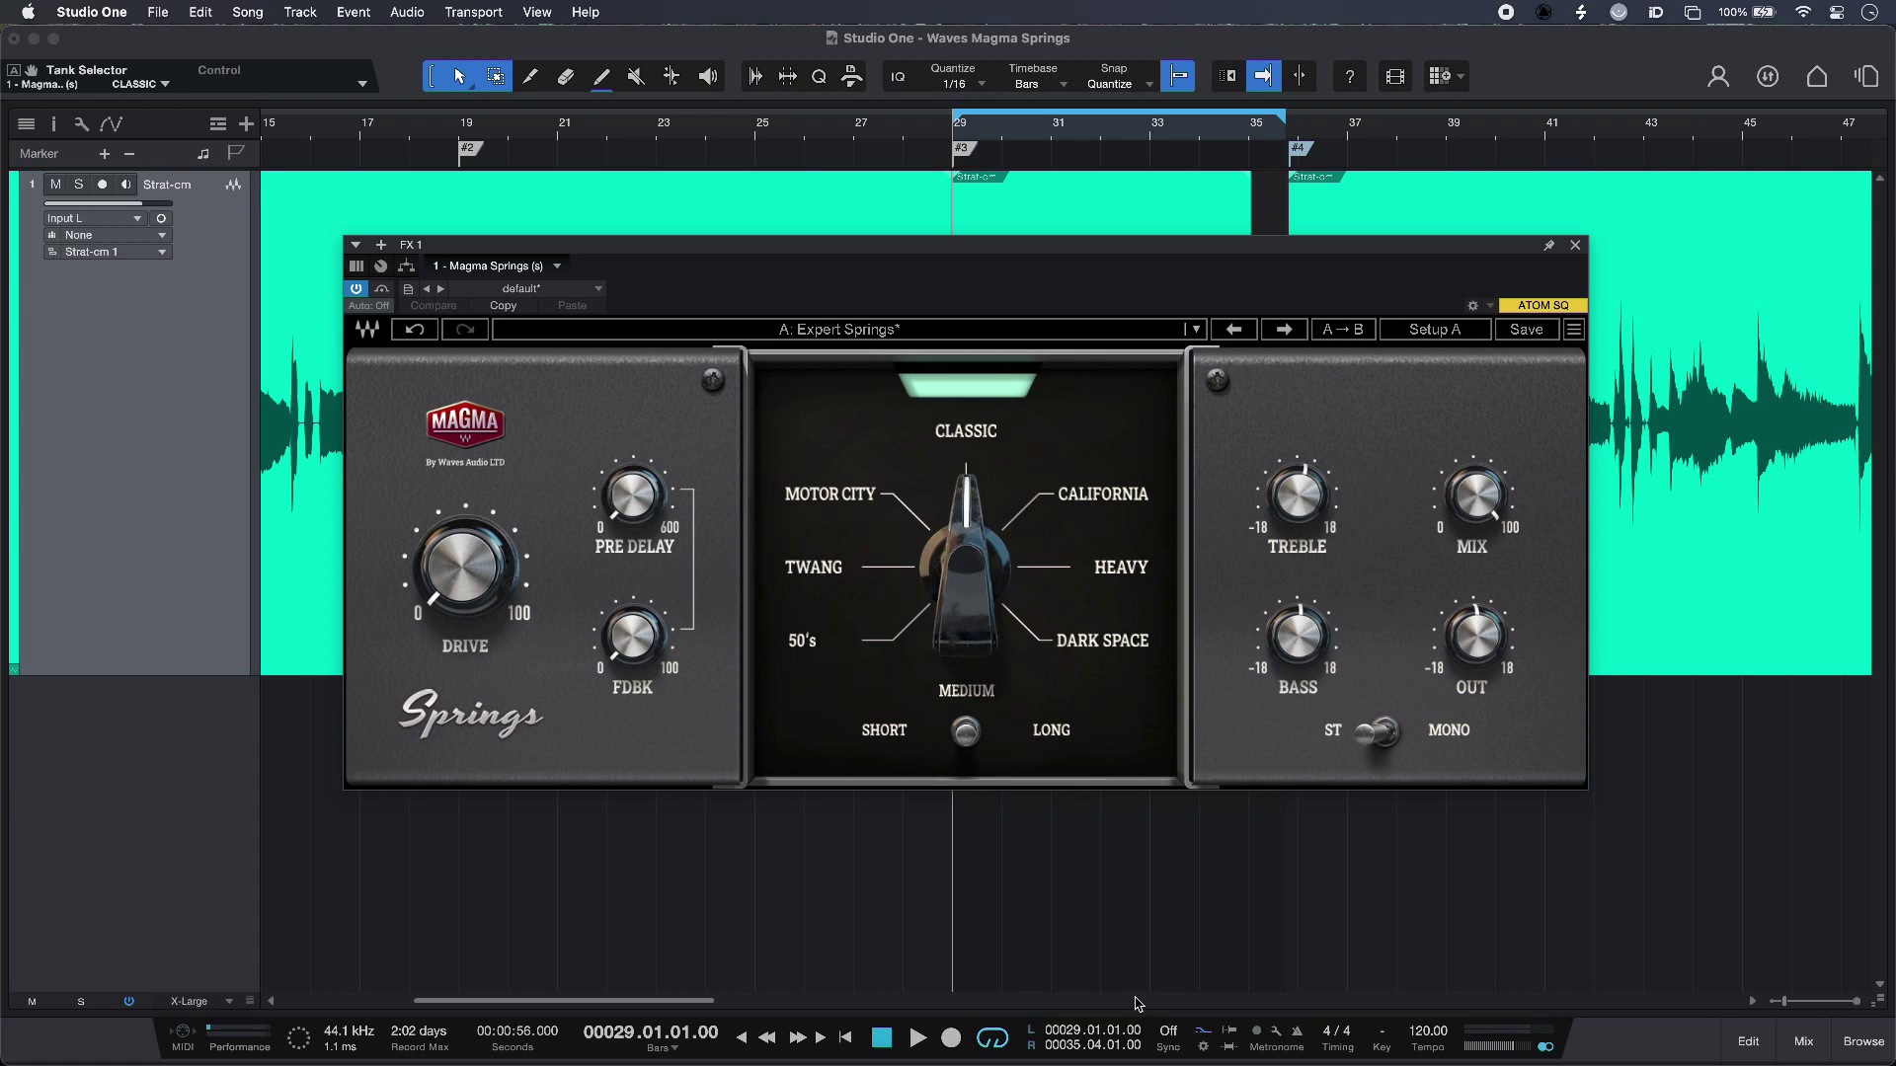
Step: Play the guitar loop and audition the 50's, Twang, Motor City, California, Heavy and Dark Space tanks against Classic
key(space)
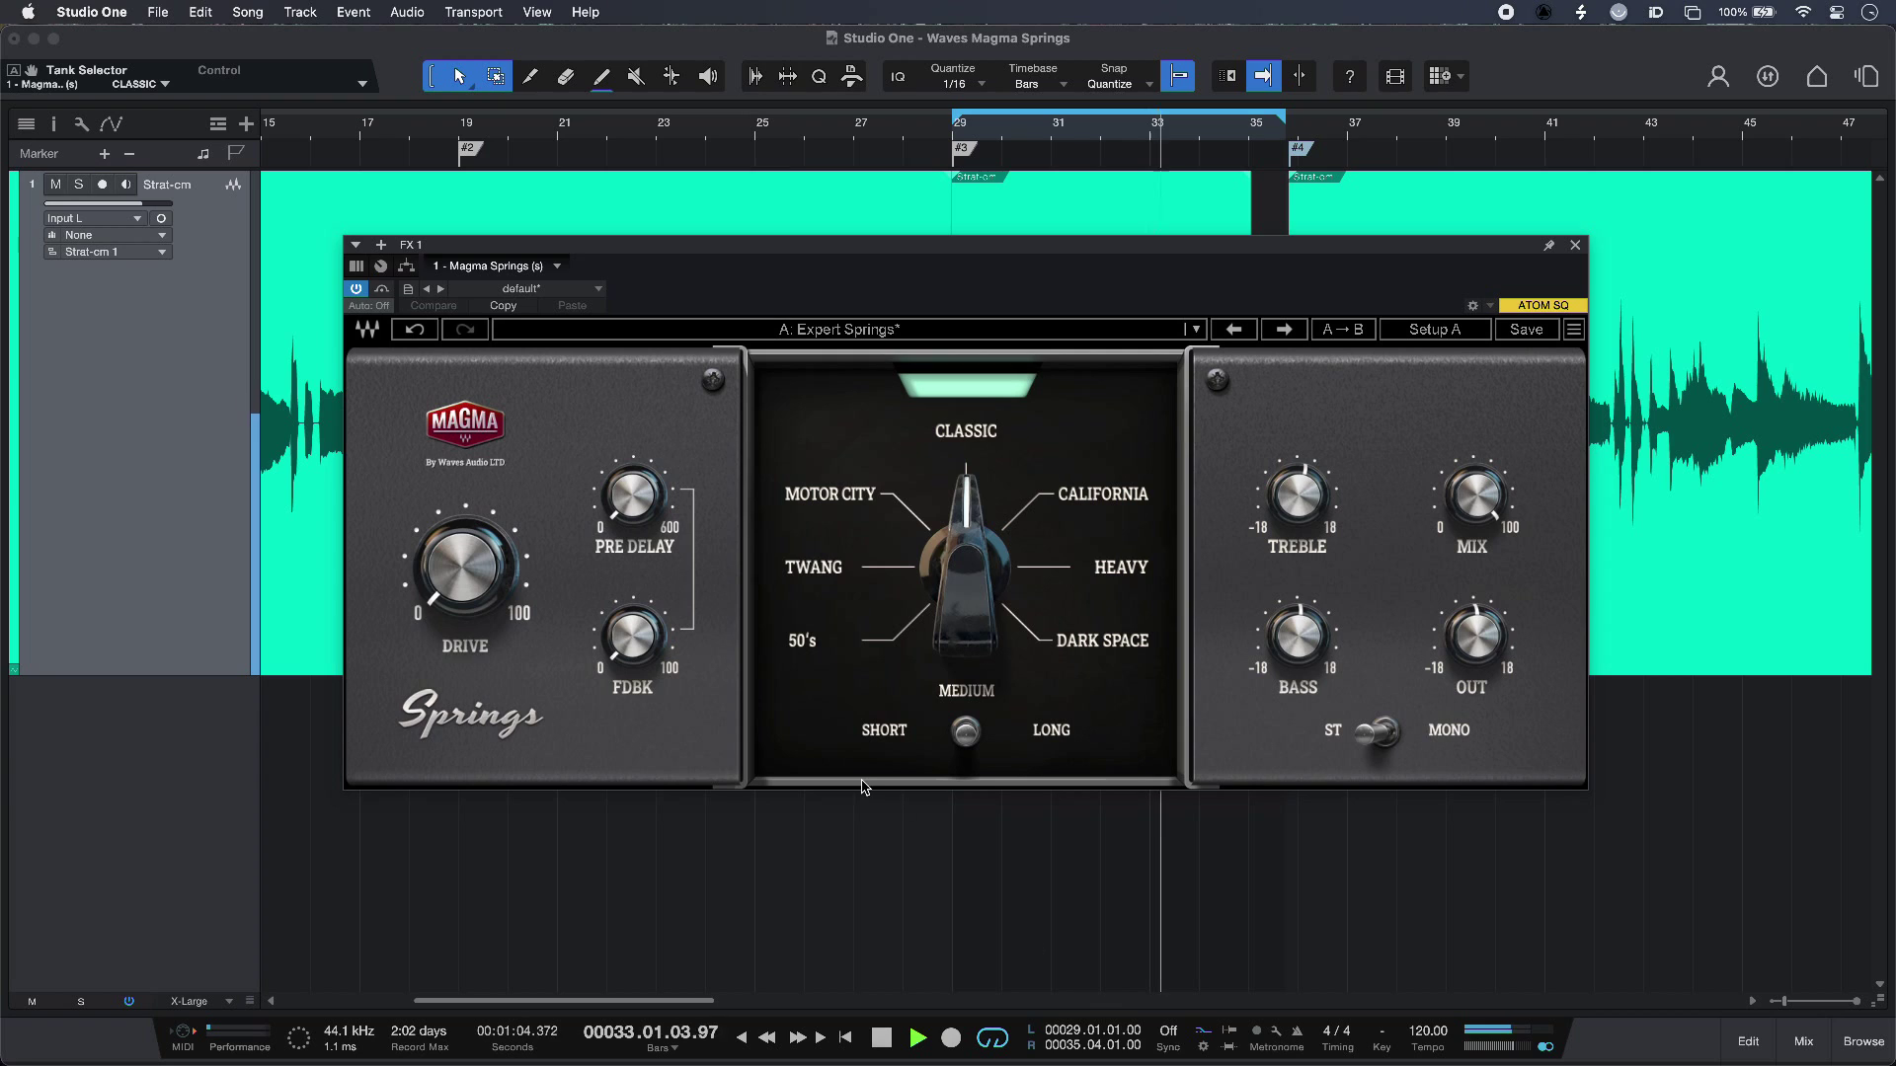
click(802, 642)
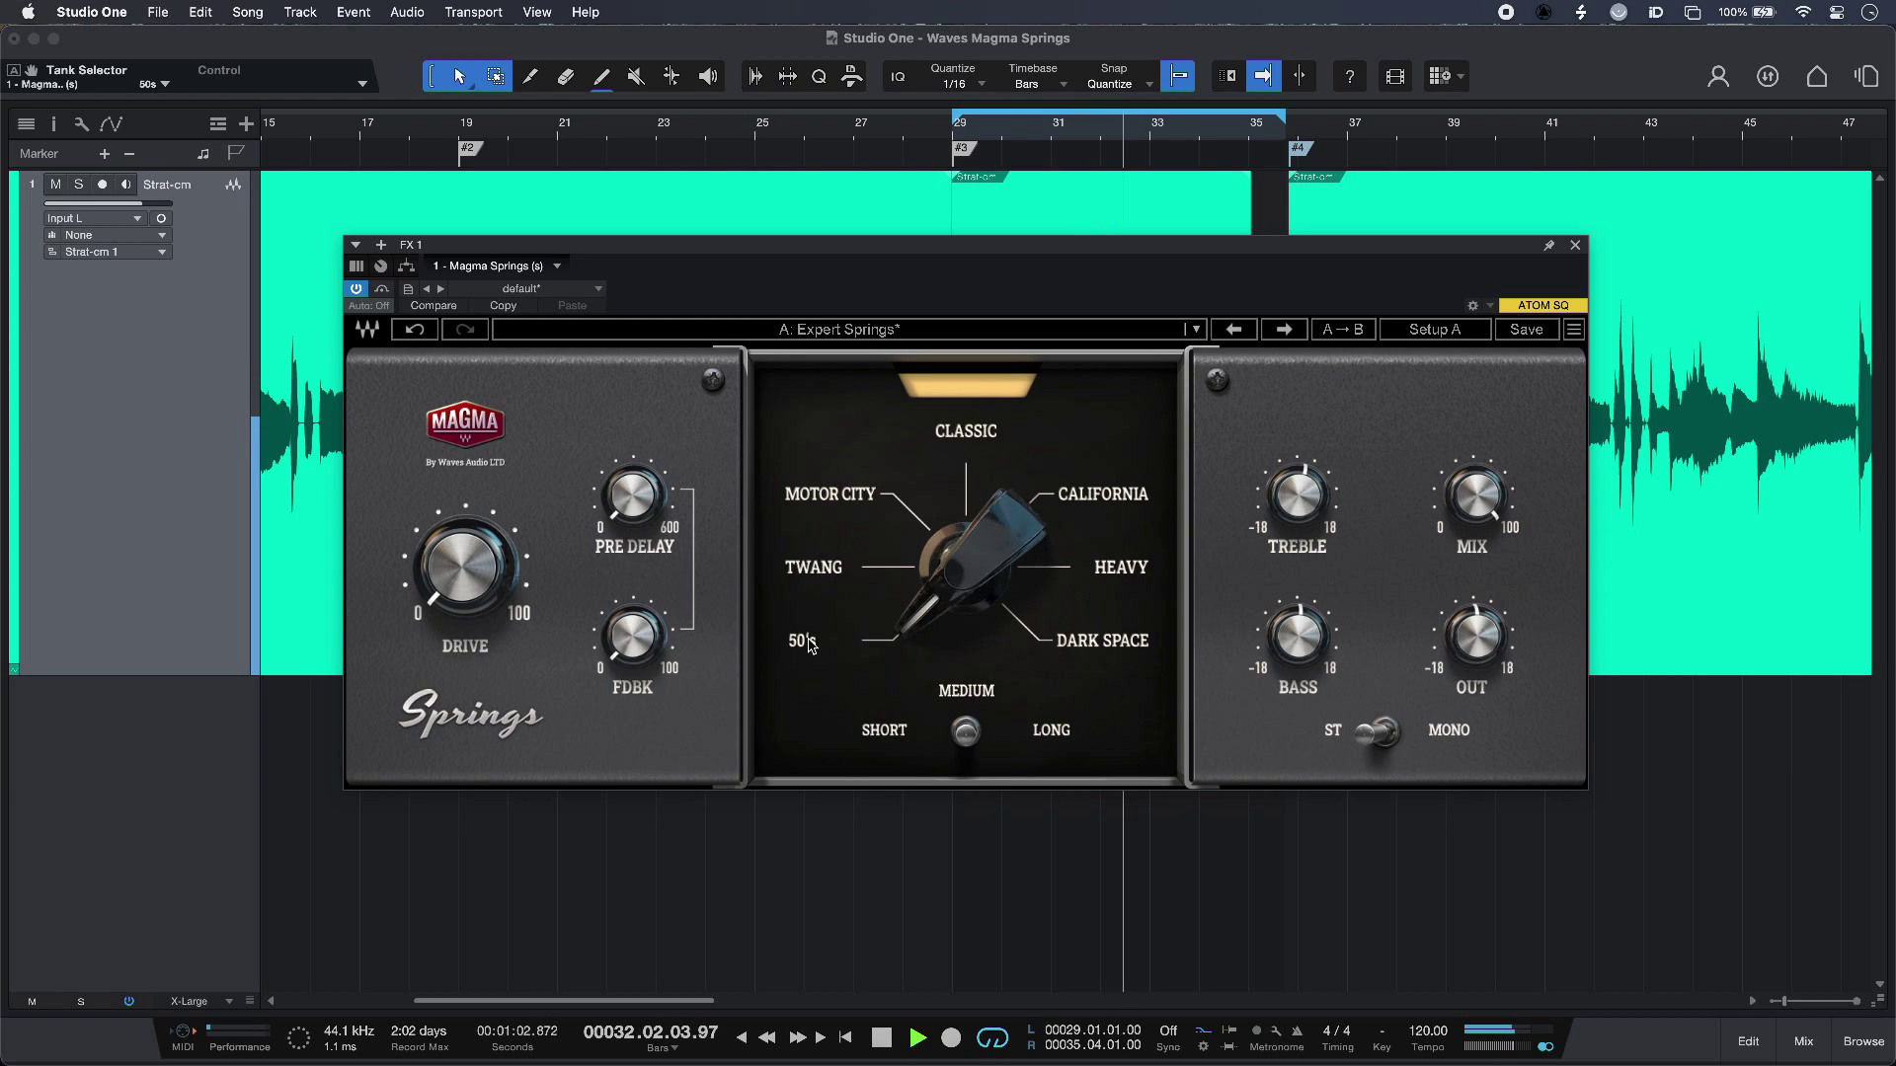
click(814, 569)
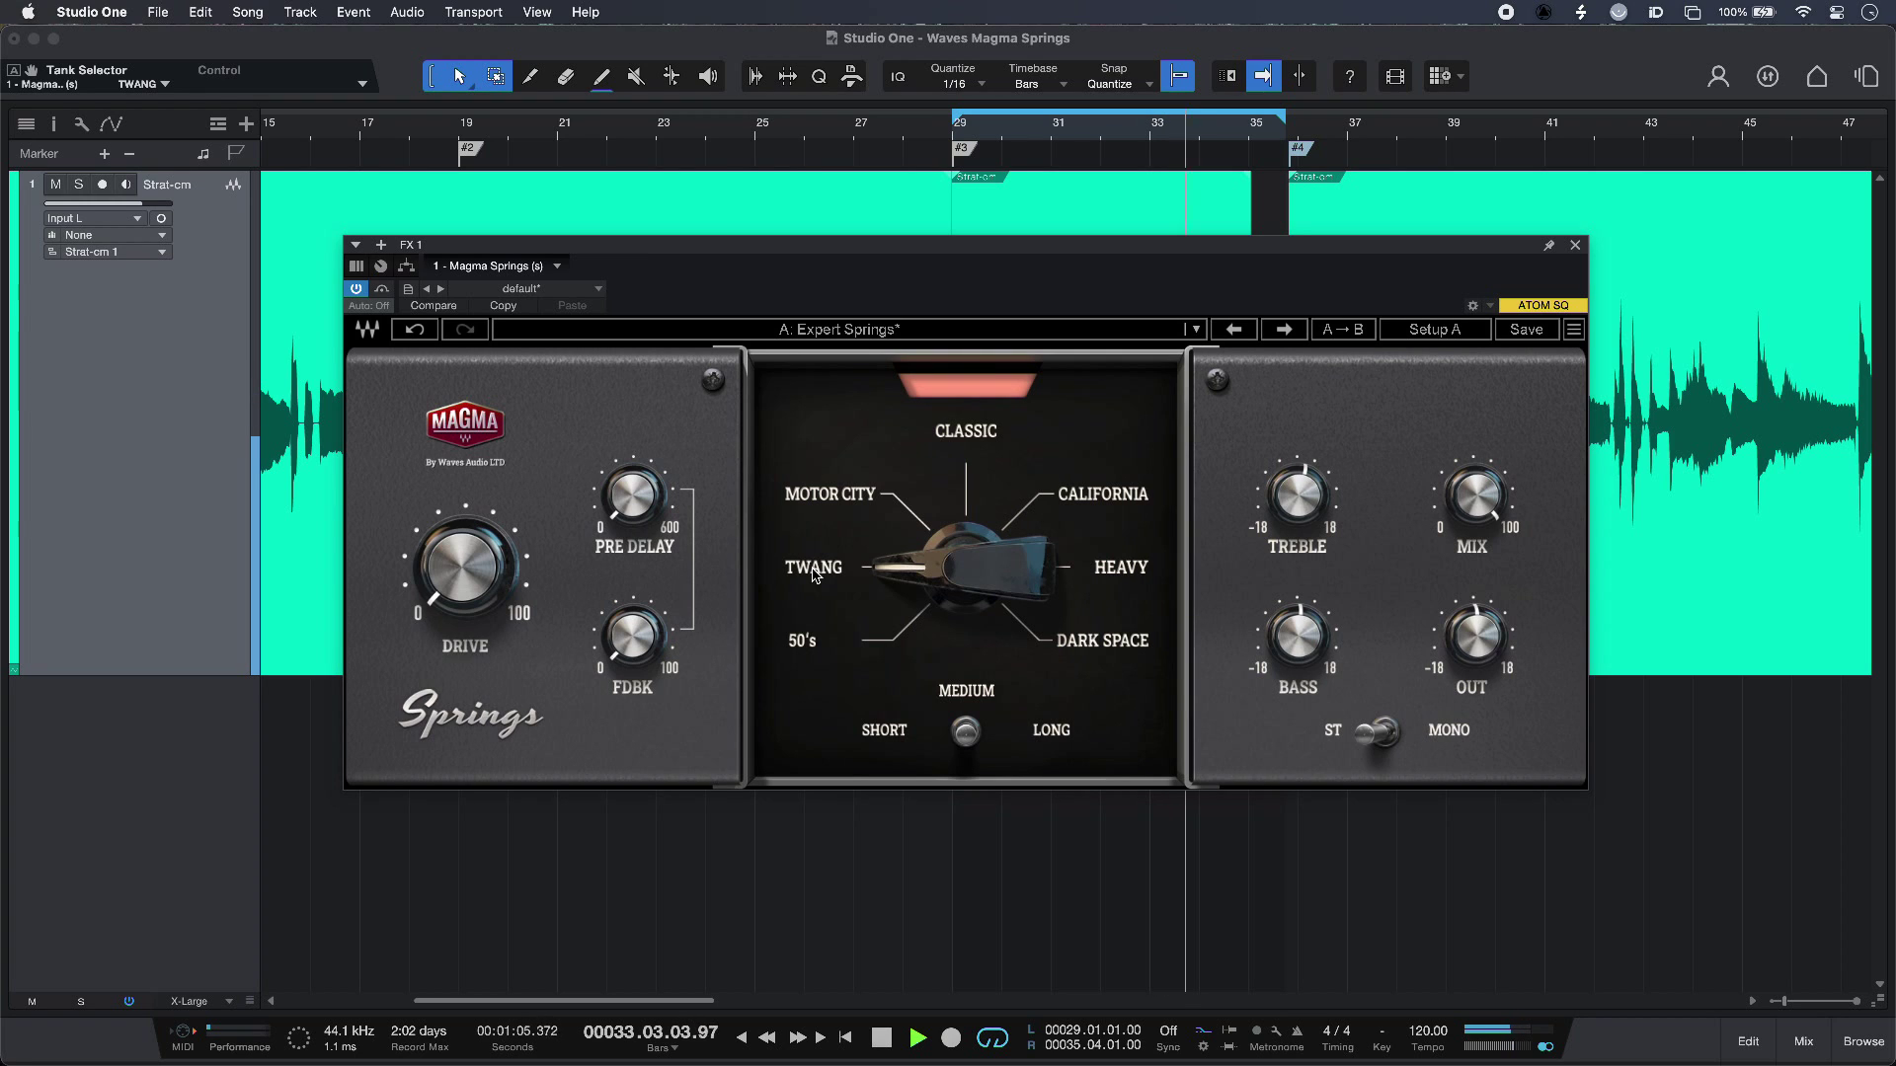
click(813, 500)
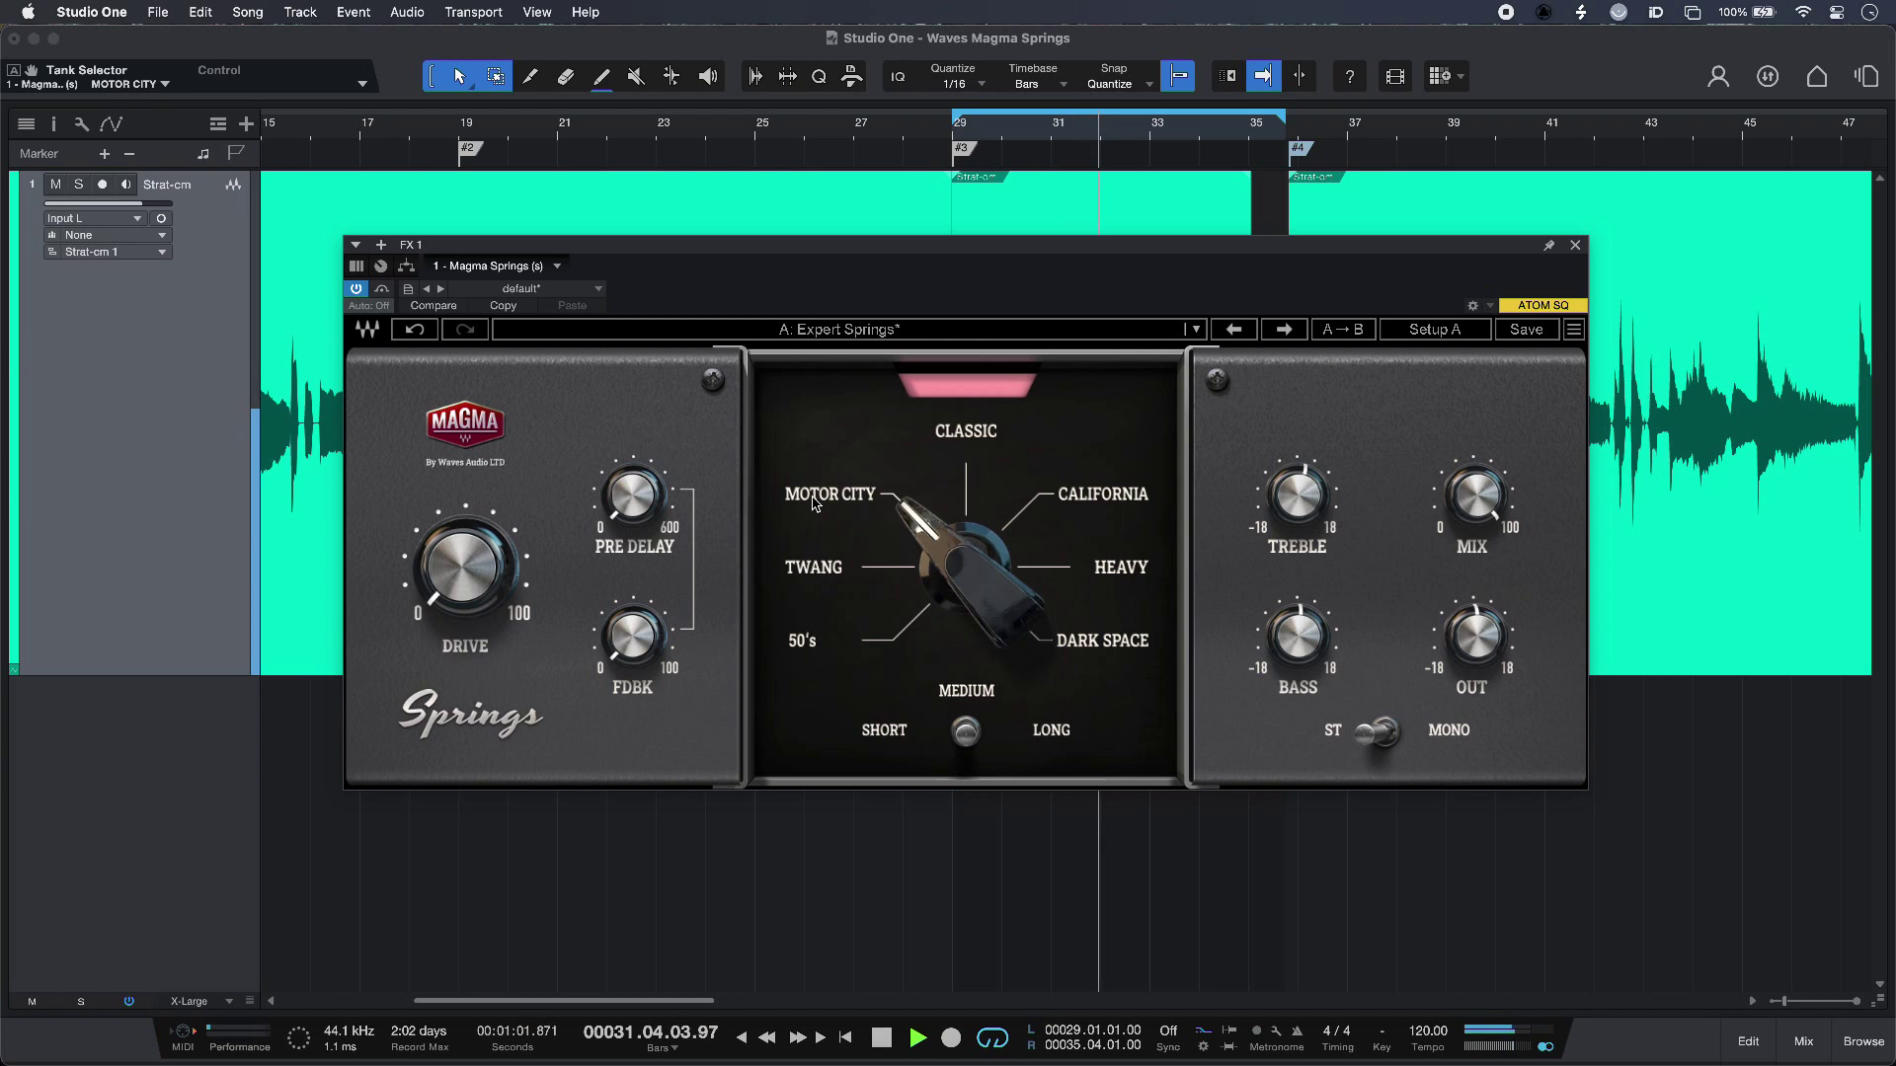
click(1089, 504)
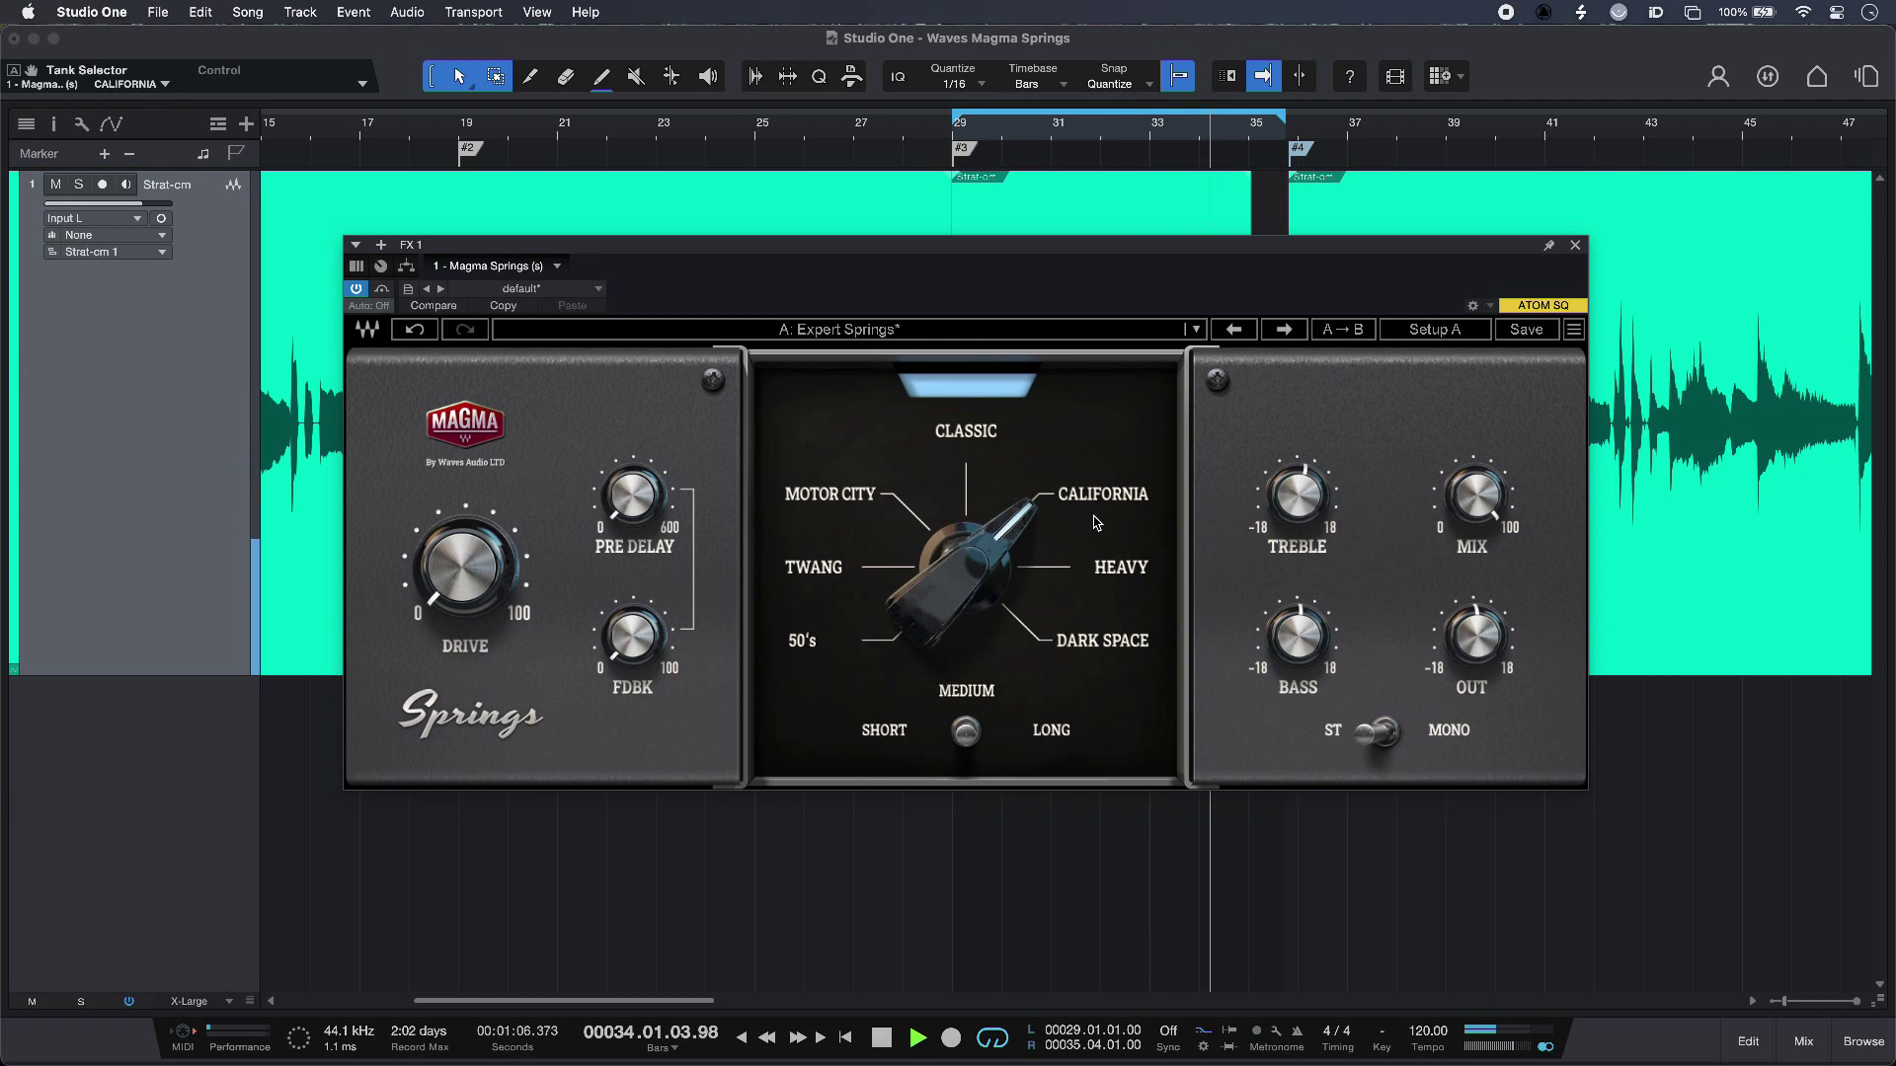
click(1115, 578)
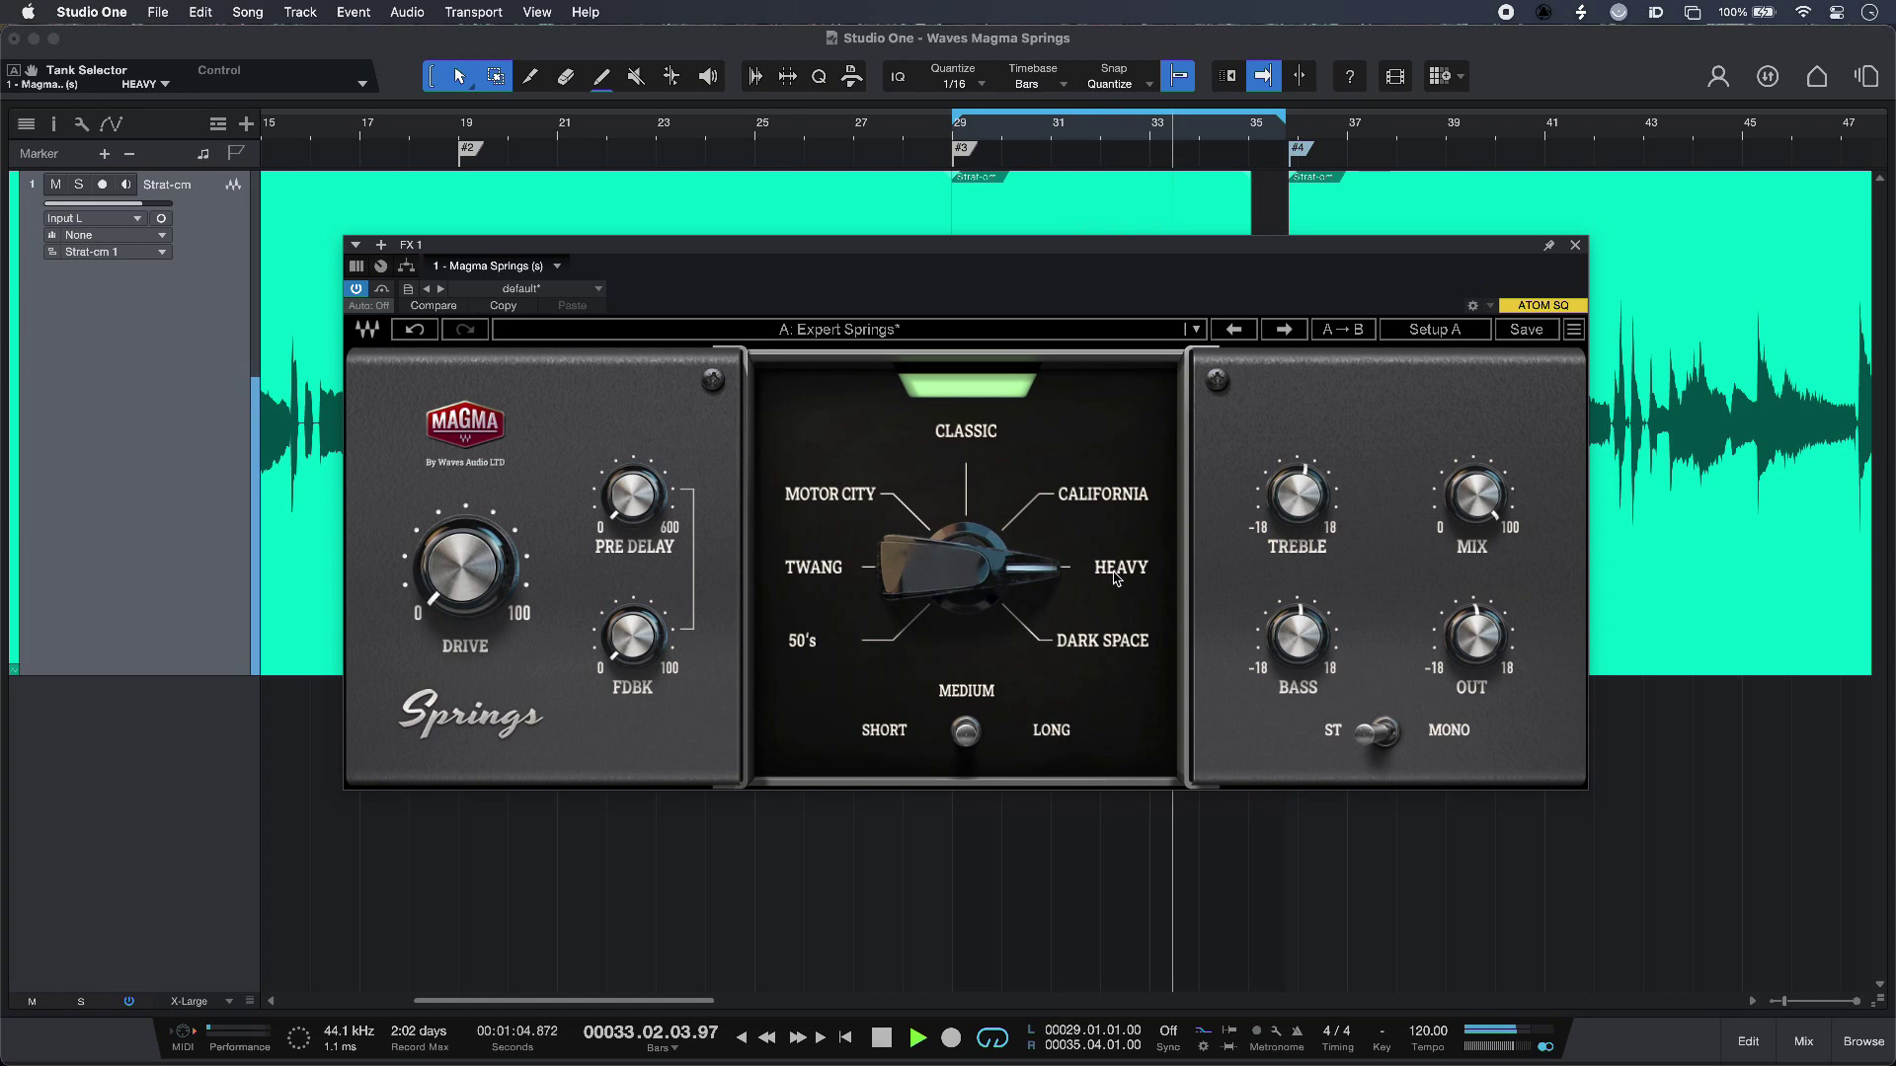
click(1115, 638)
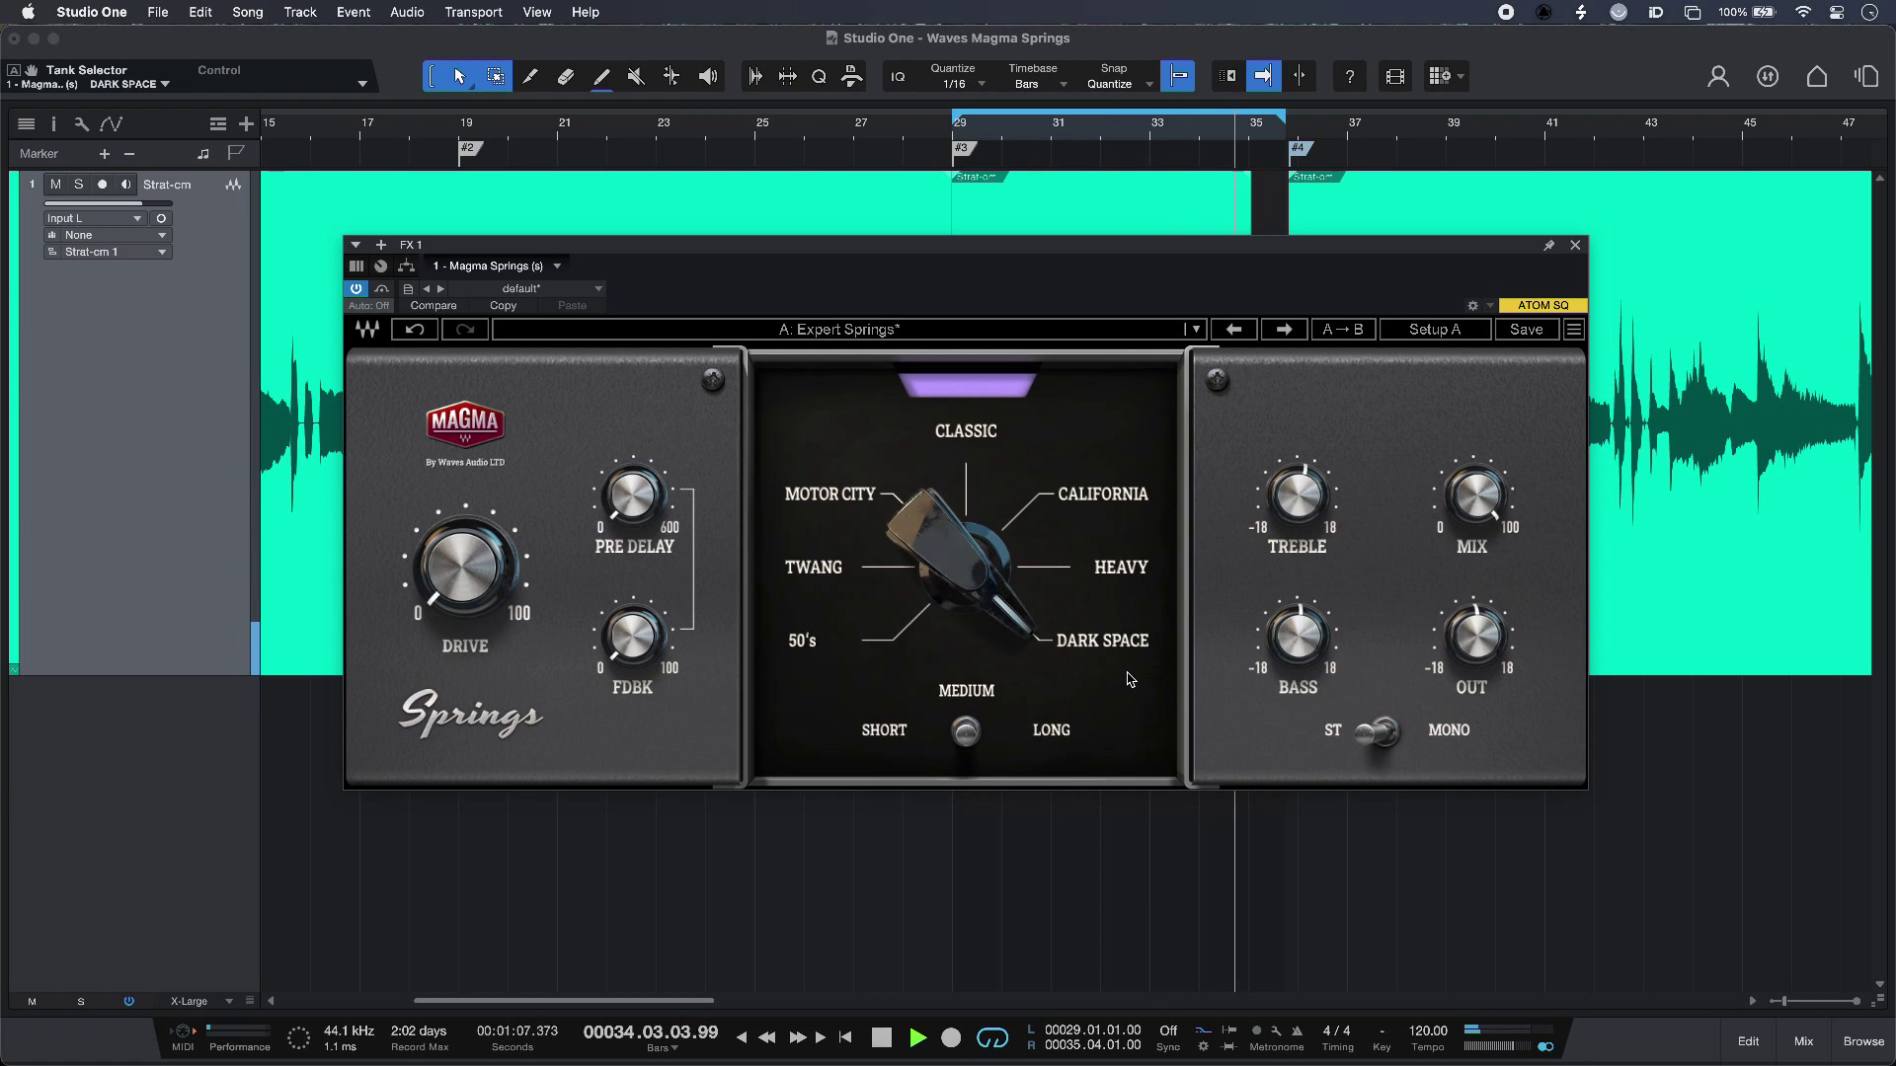
key(space)
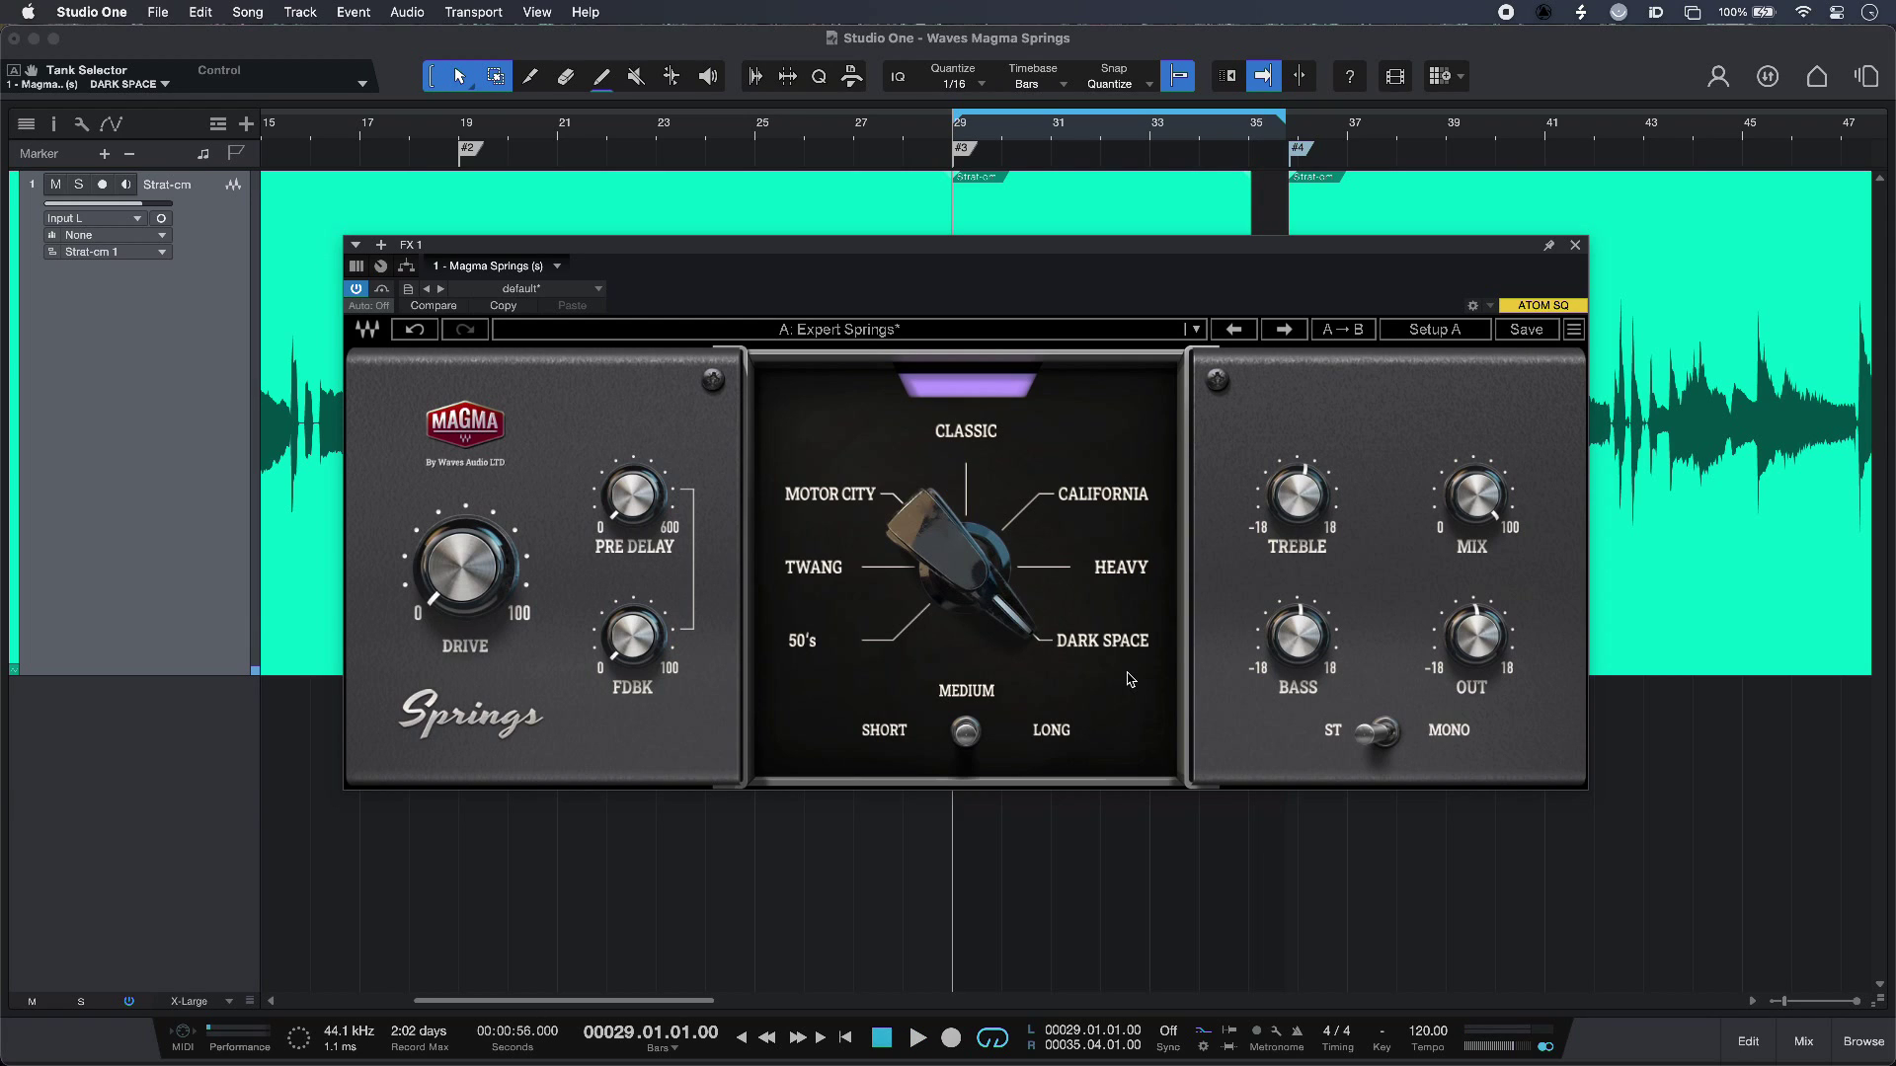
Step: Select the Motor City tank and play the loop briefly with no drive for reference
click(816, 526)
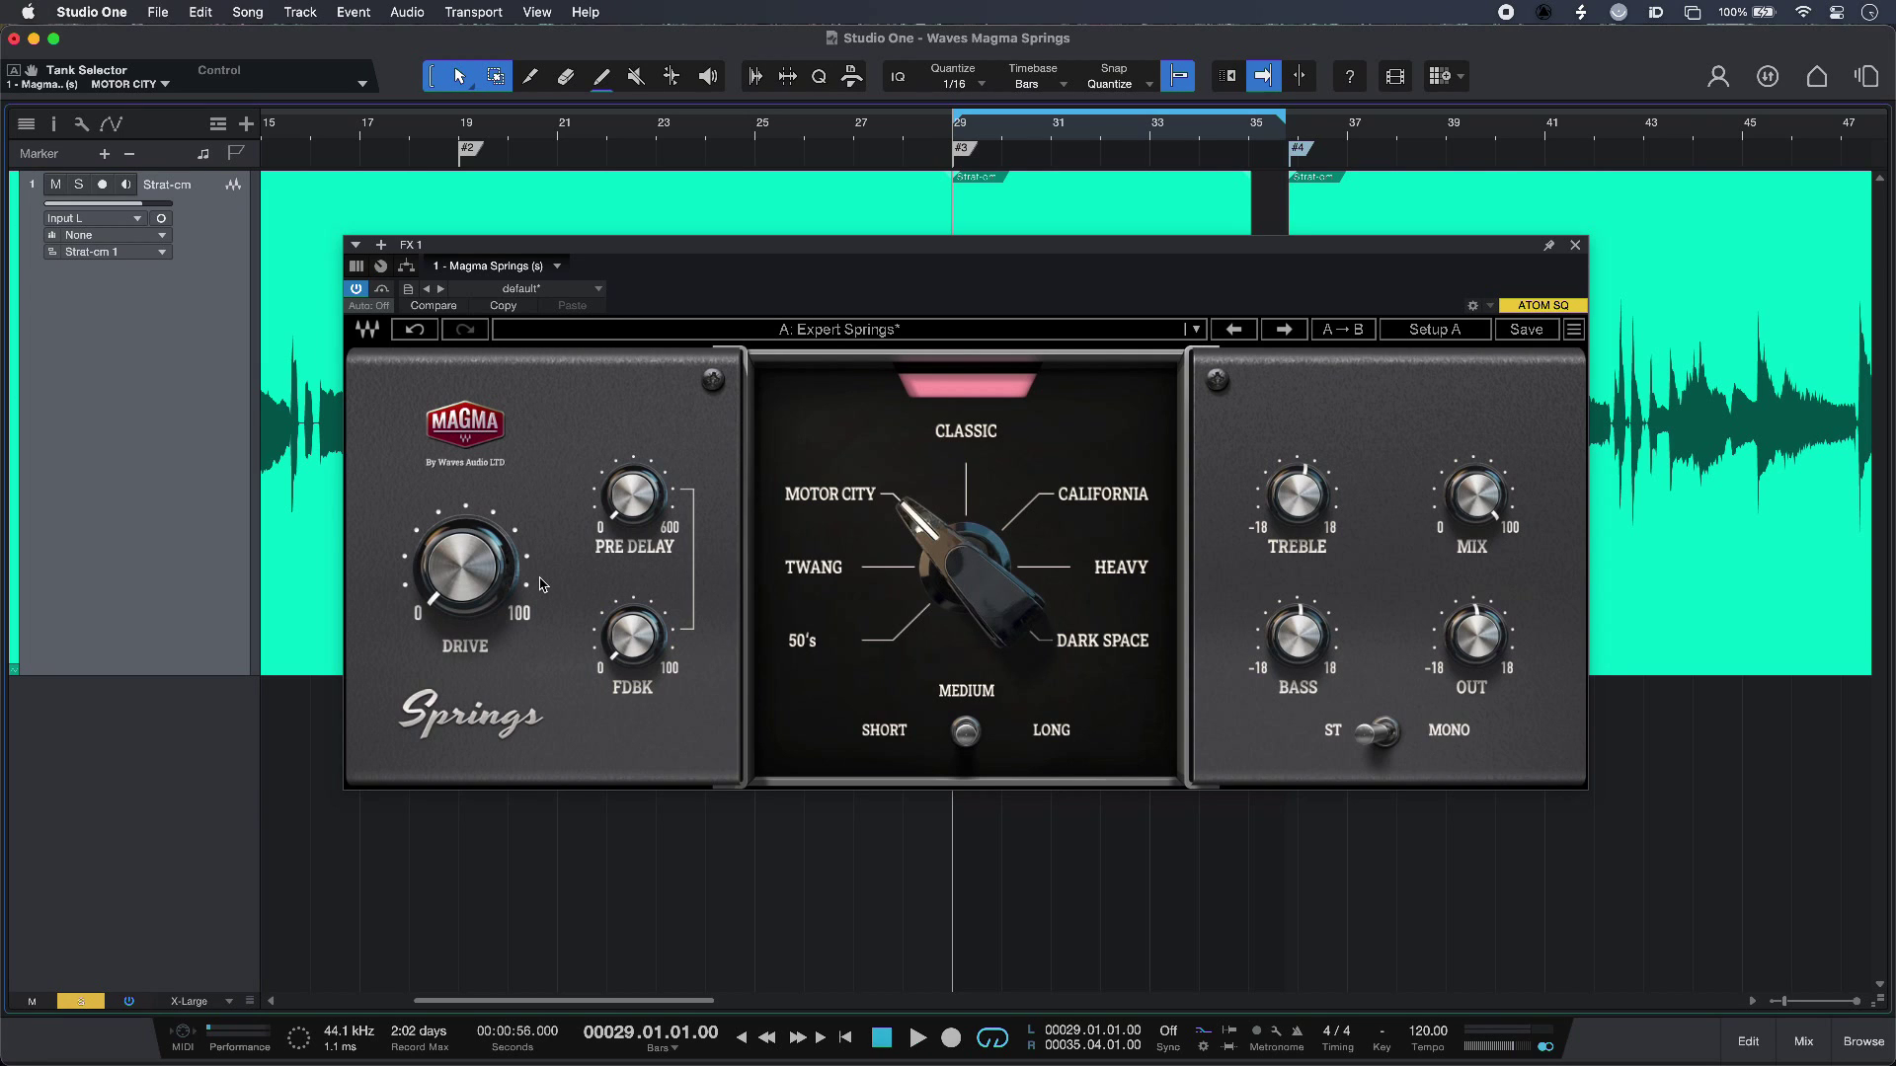
key(space)
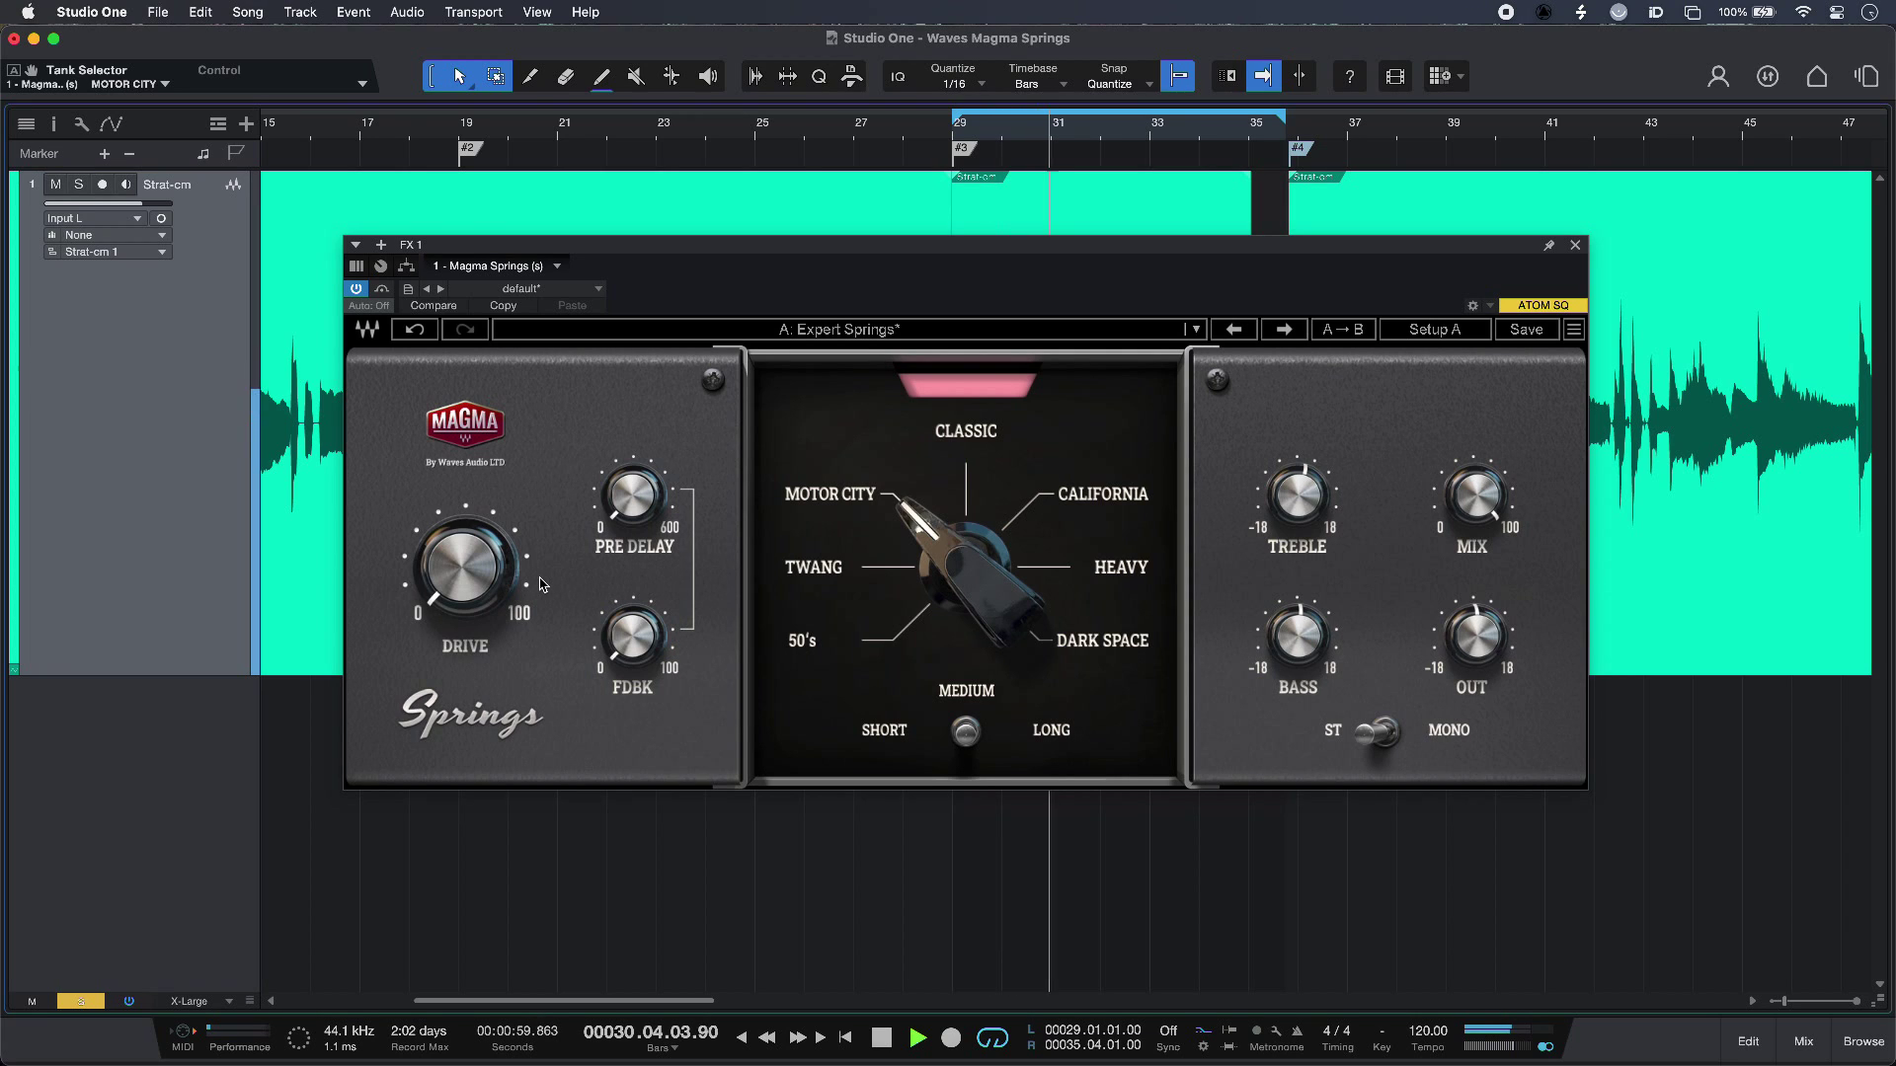
key(space)
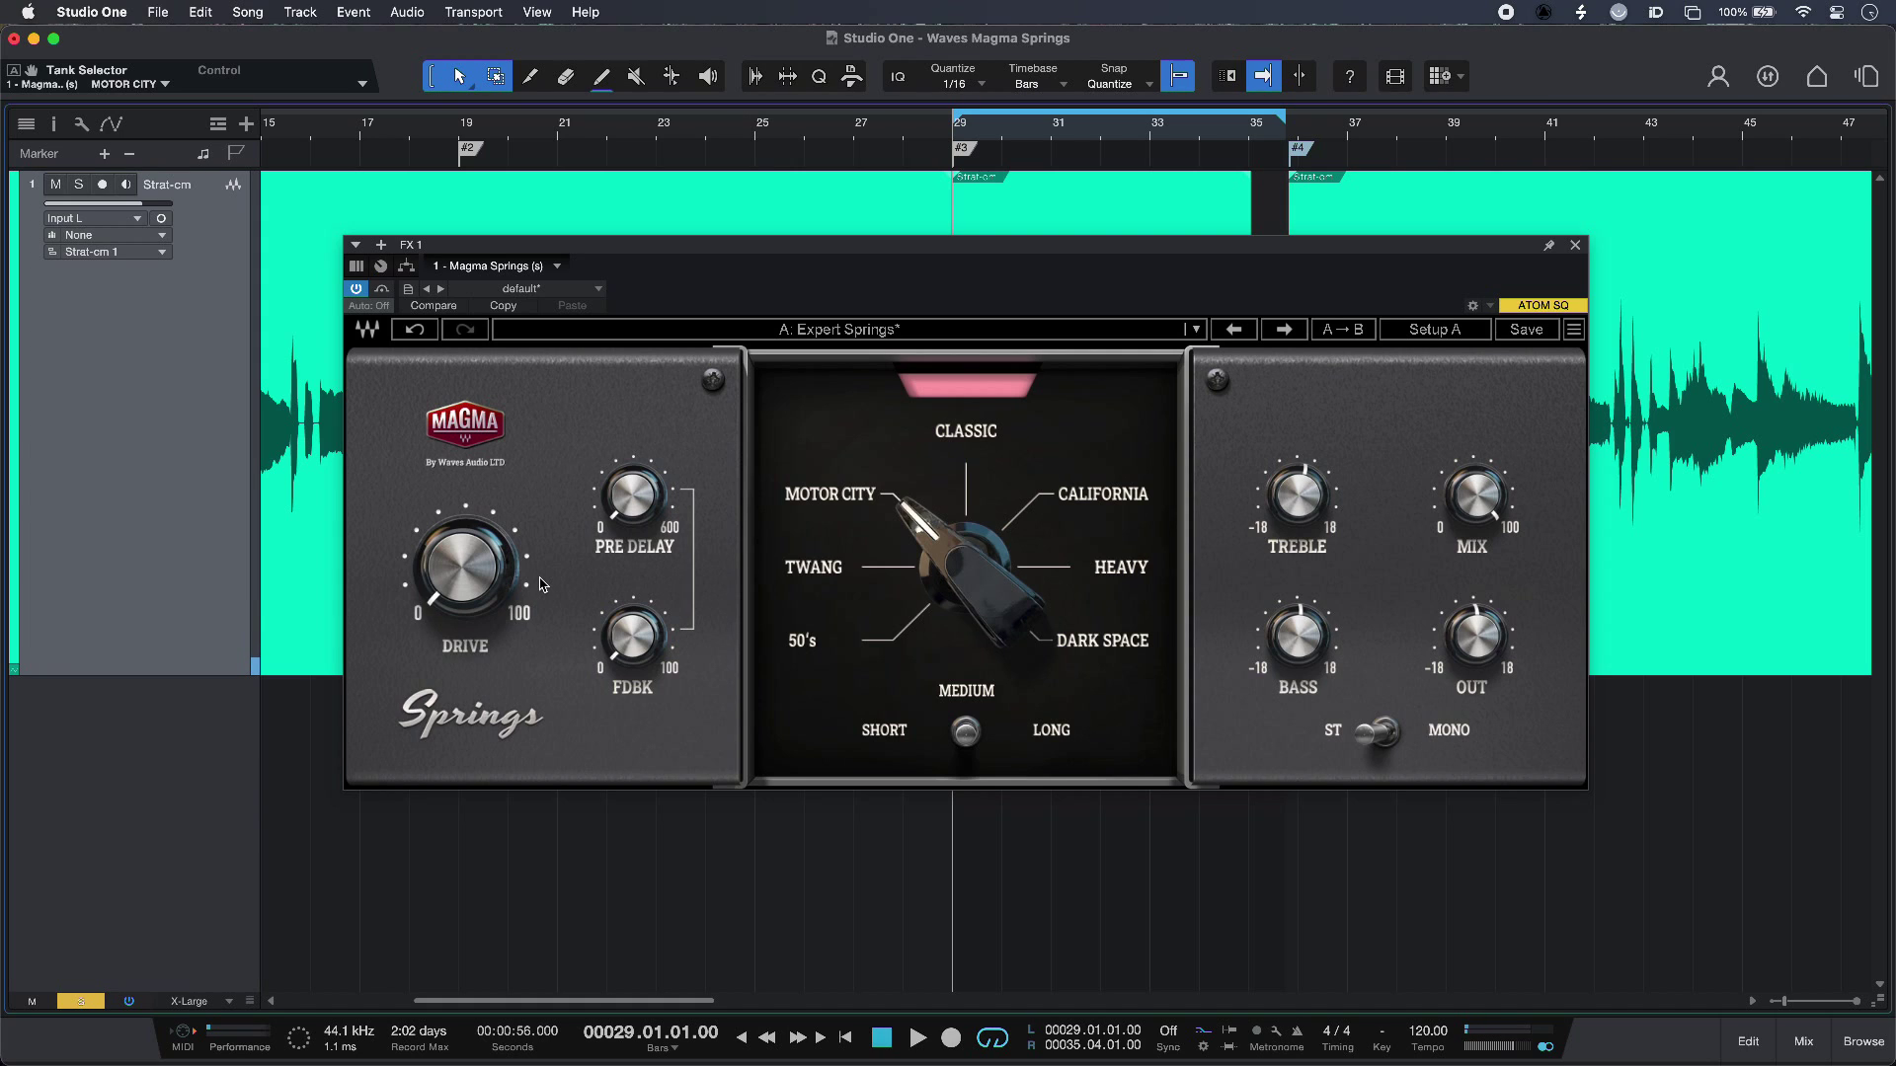
Step: Audition the loop with Drive at 100.0, and reset Drive to 0.0
drag(541, 584, 541, 570)
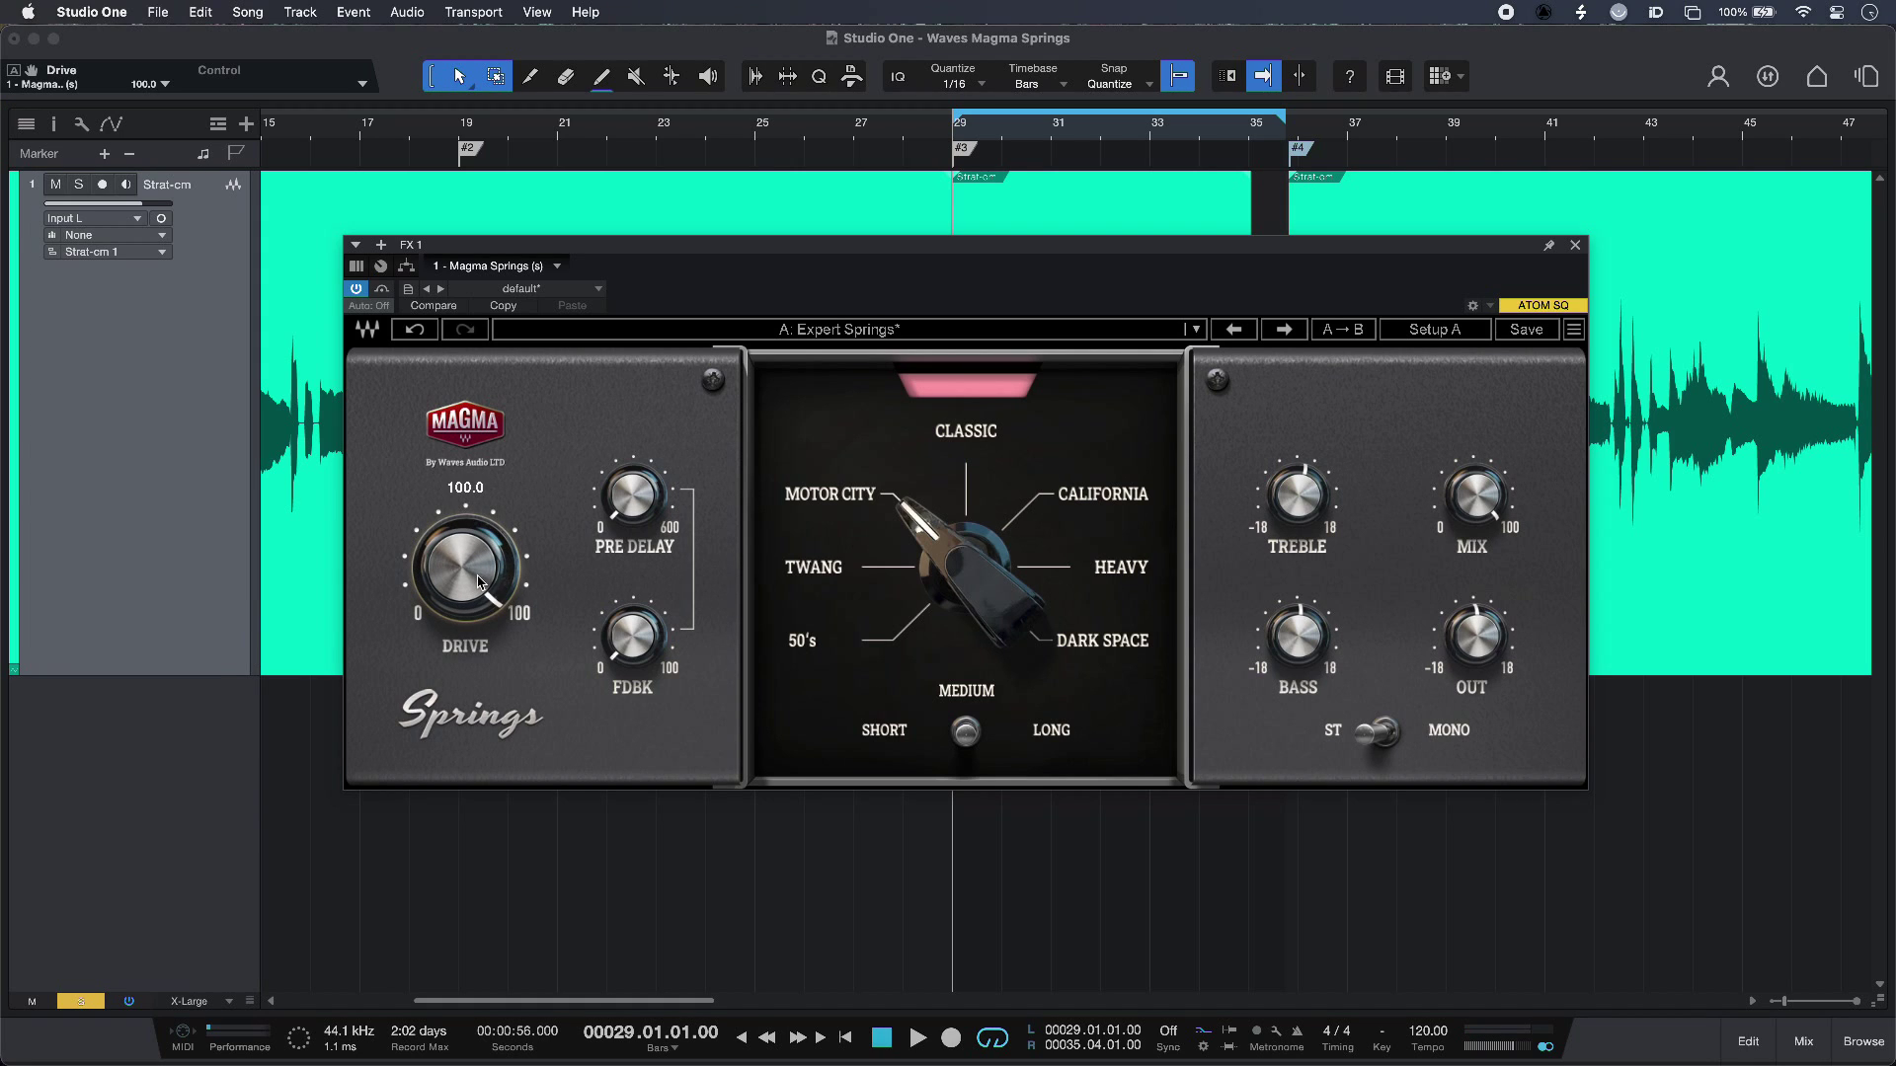
key(space)
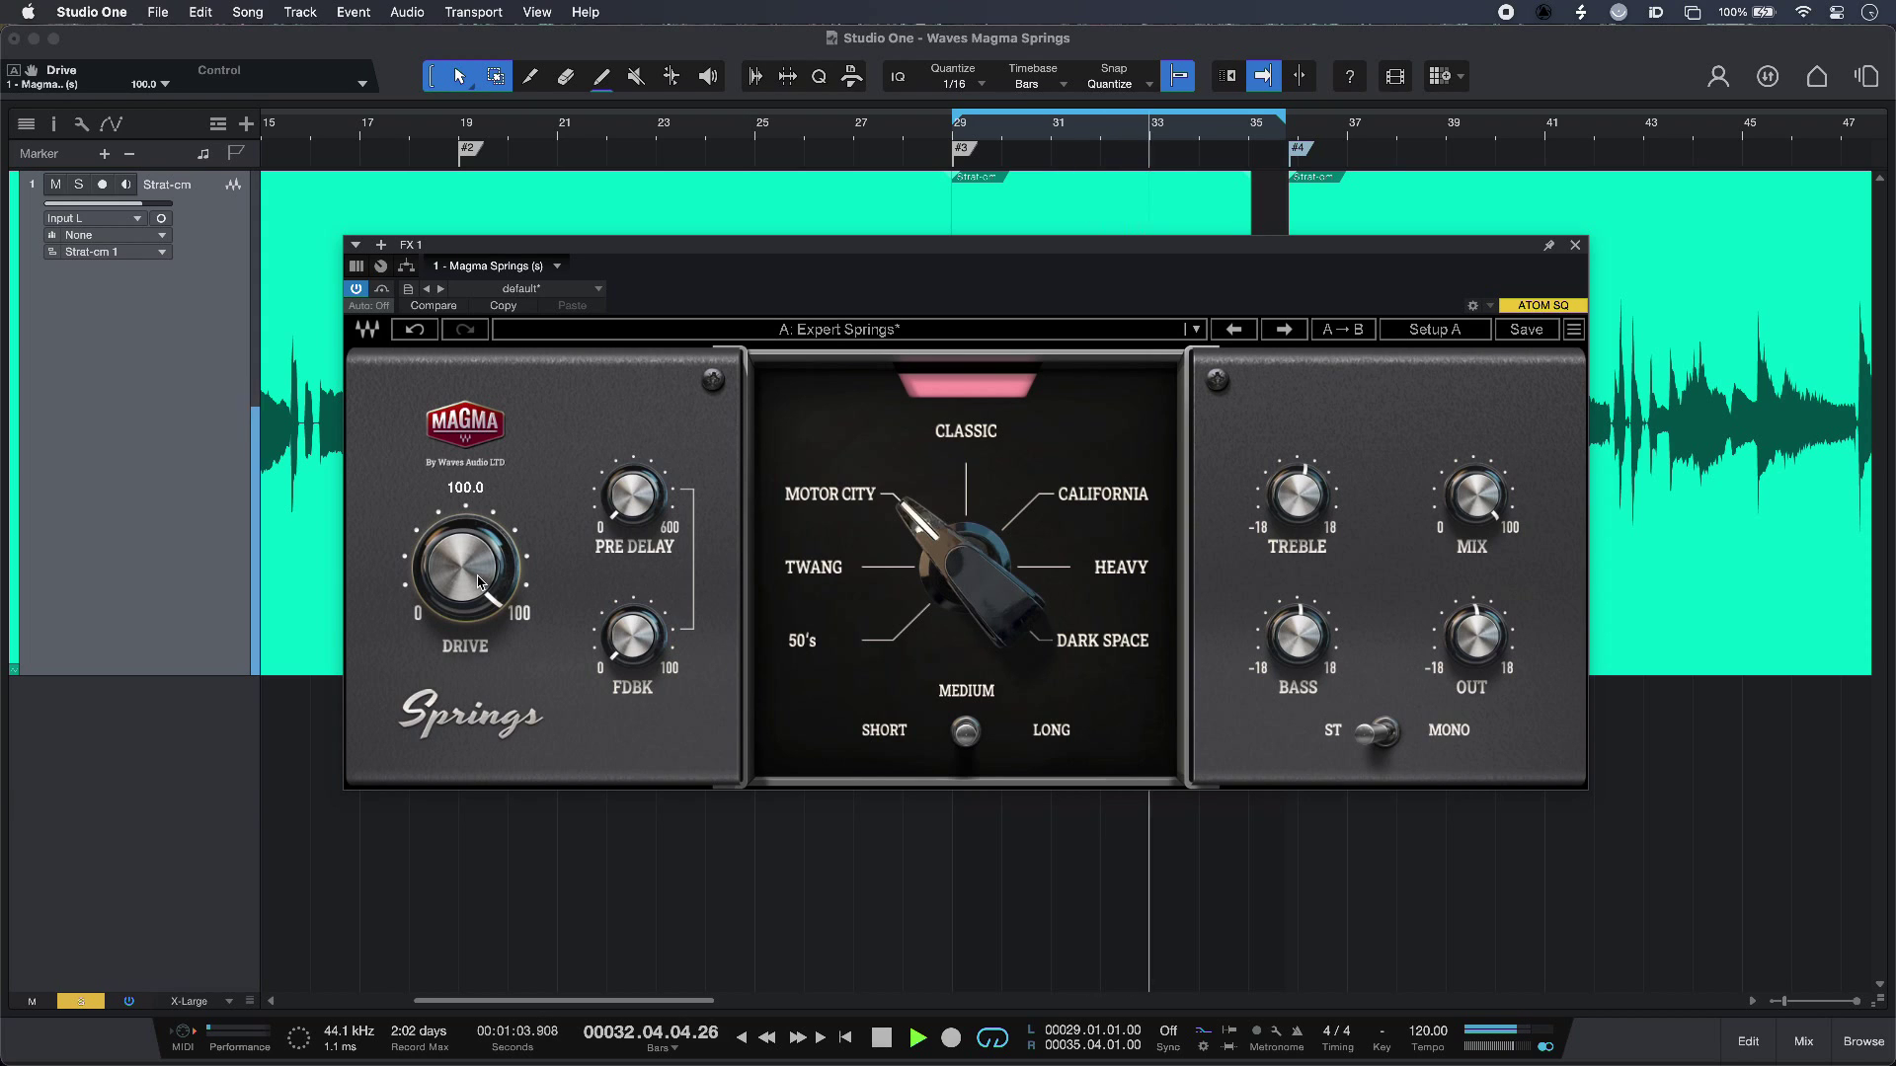
key(space)
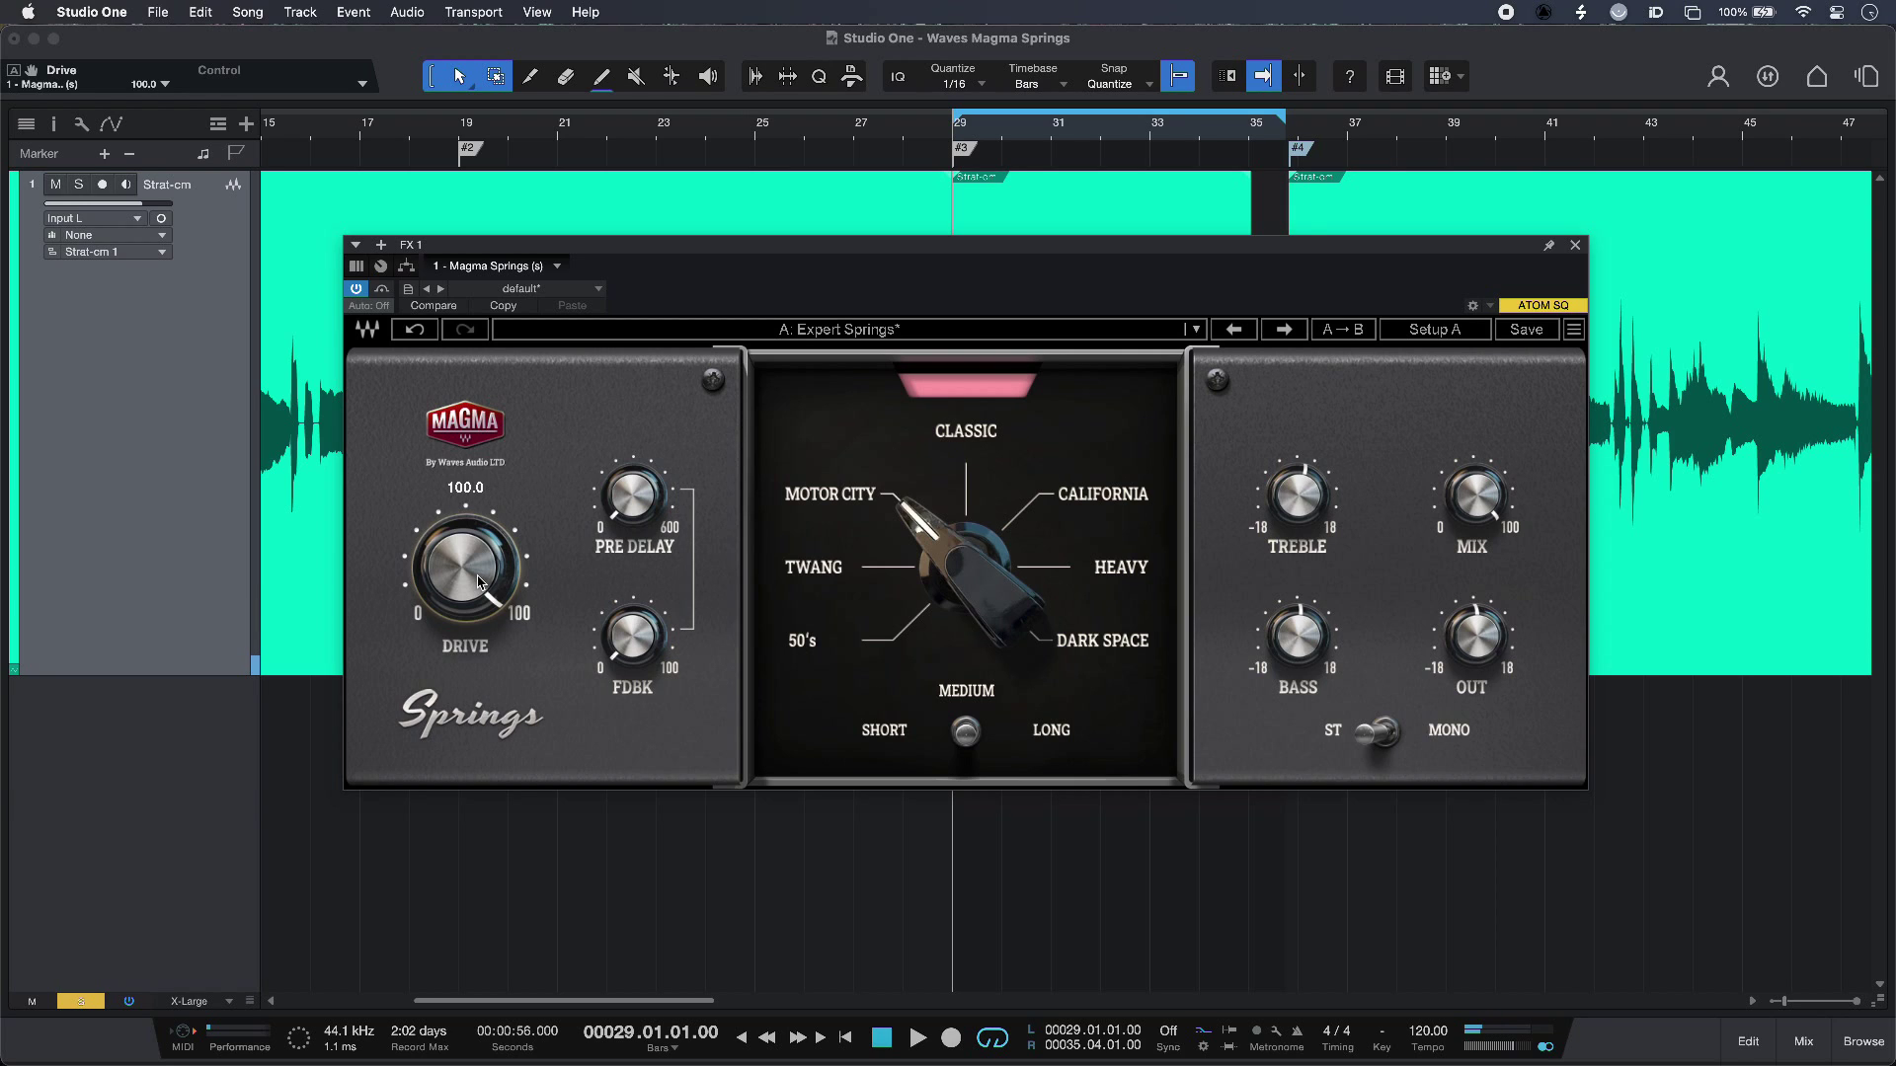
alt+click(479, 581)
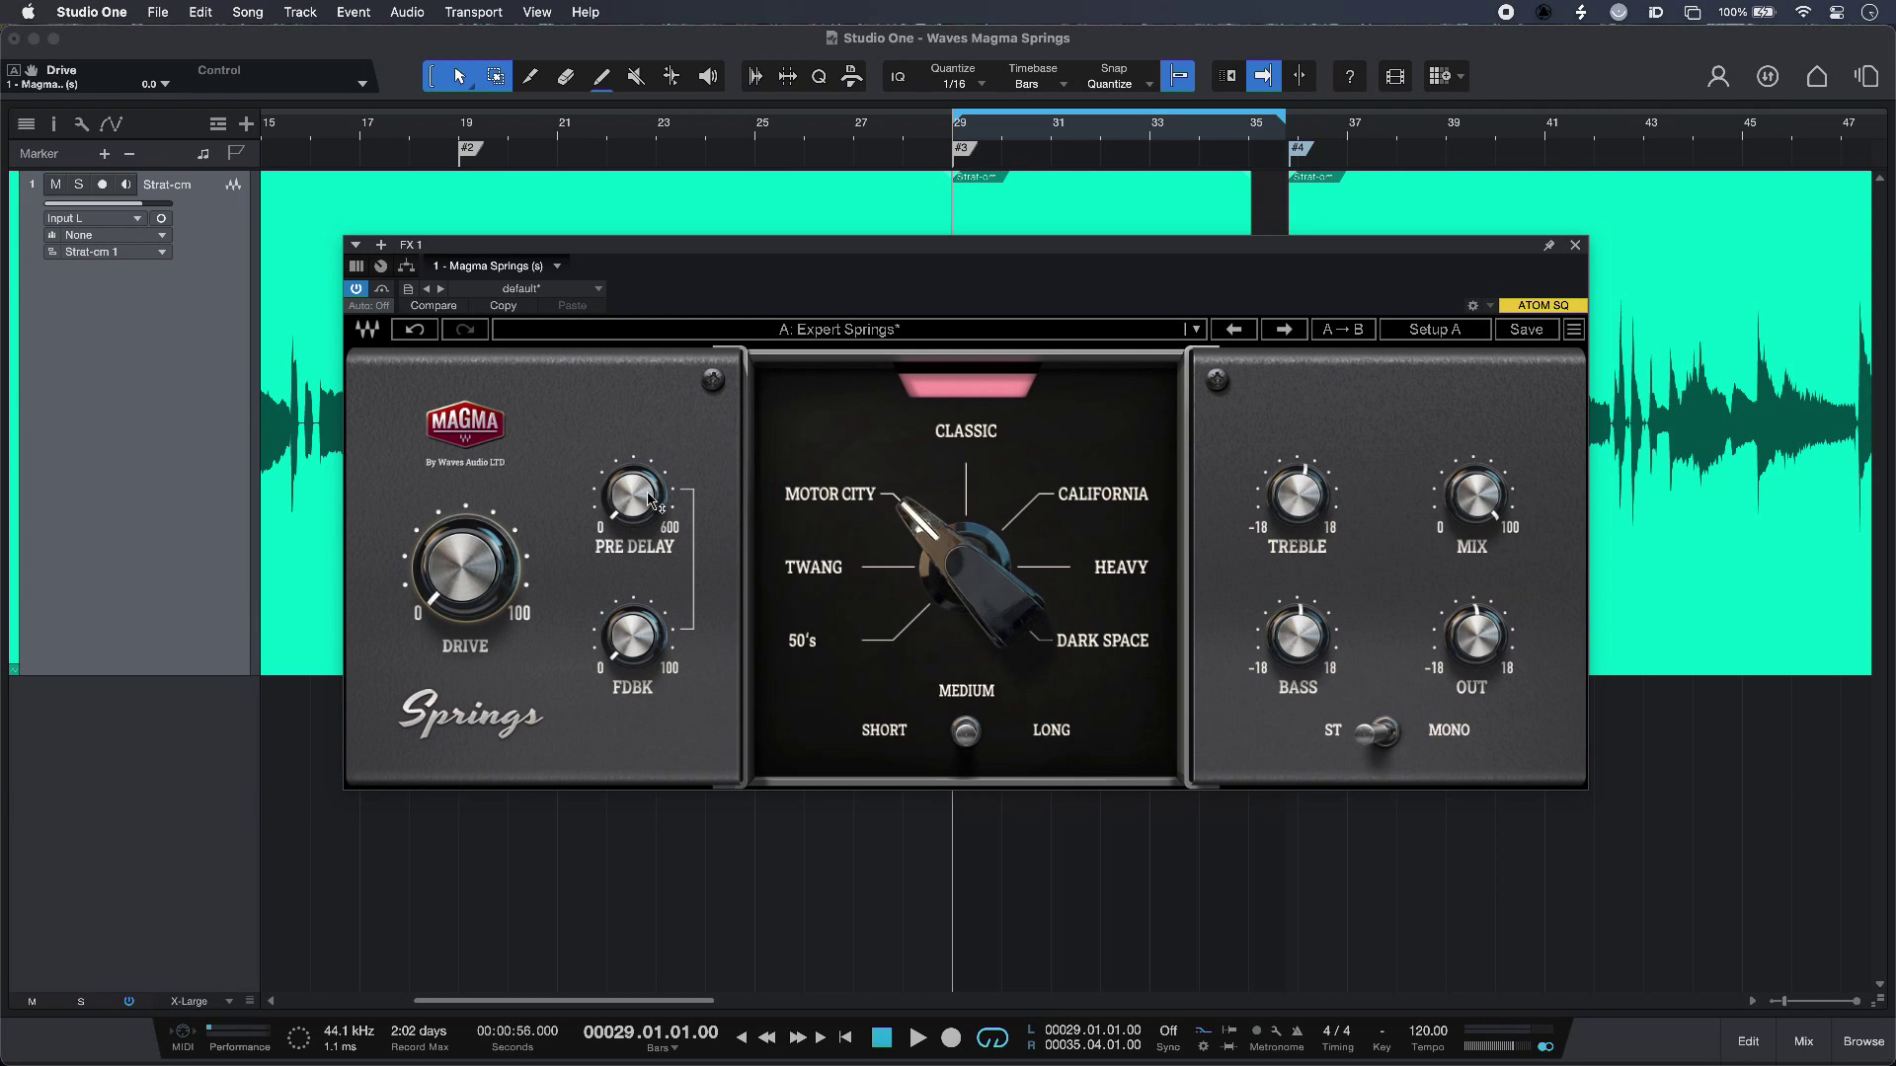
Step: Set Pre Delay to 186.8 ms and its feedback to 31.2, and play the loop to hear the echoes
click(650, 499)
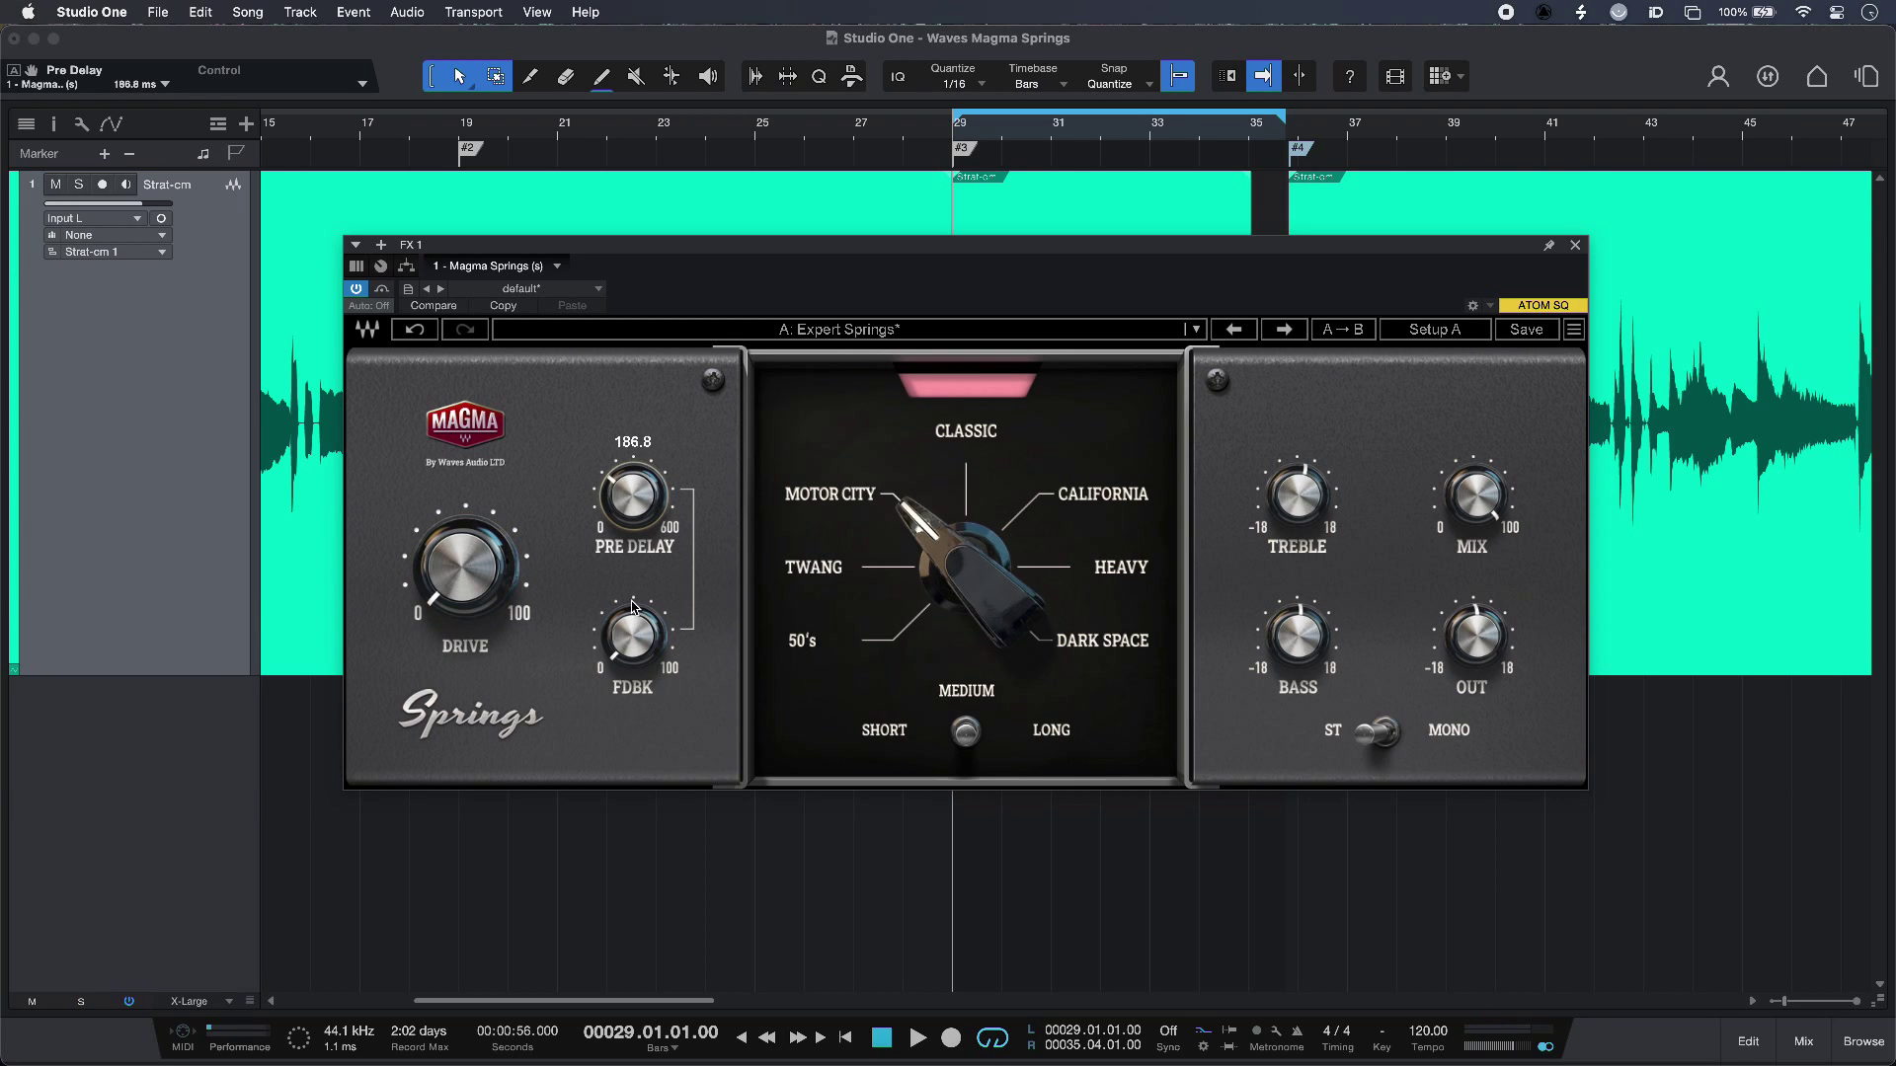
click(637, 648)
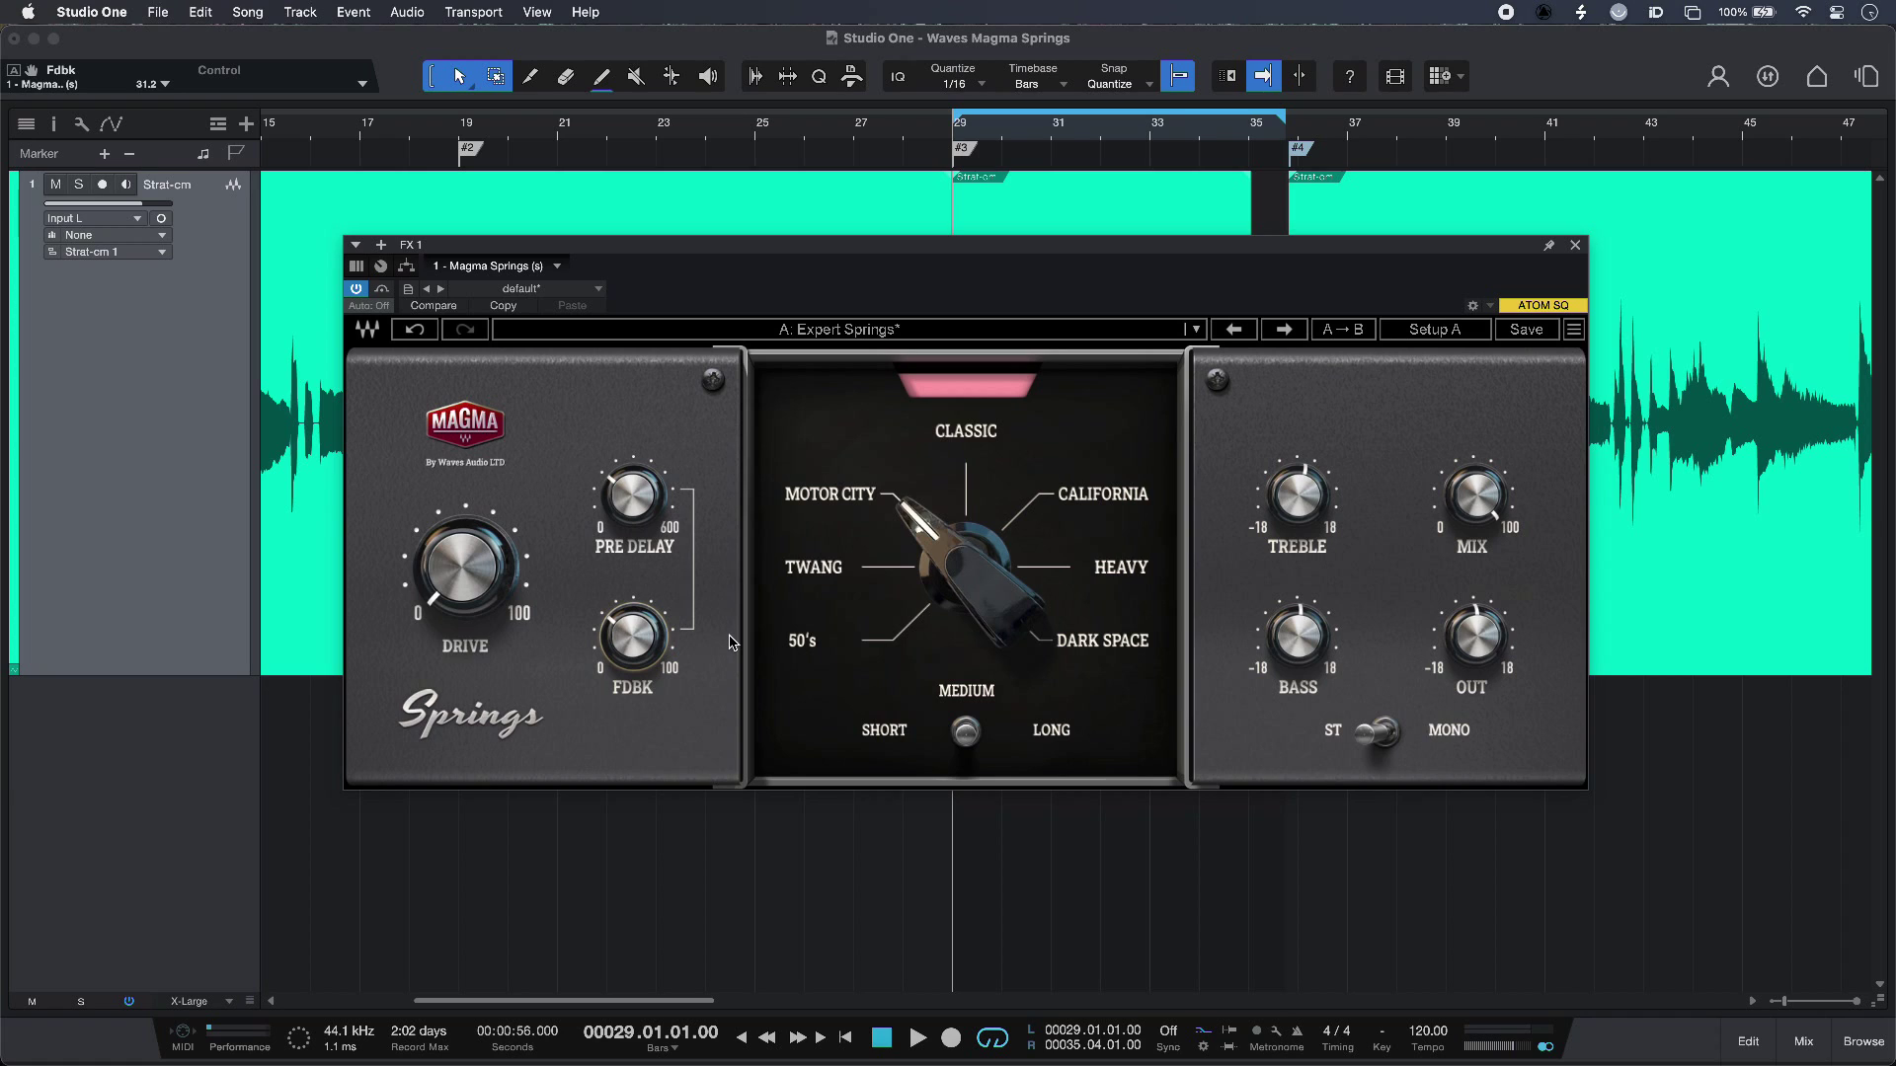
key(space)
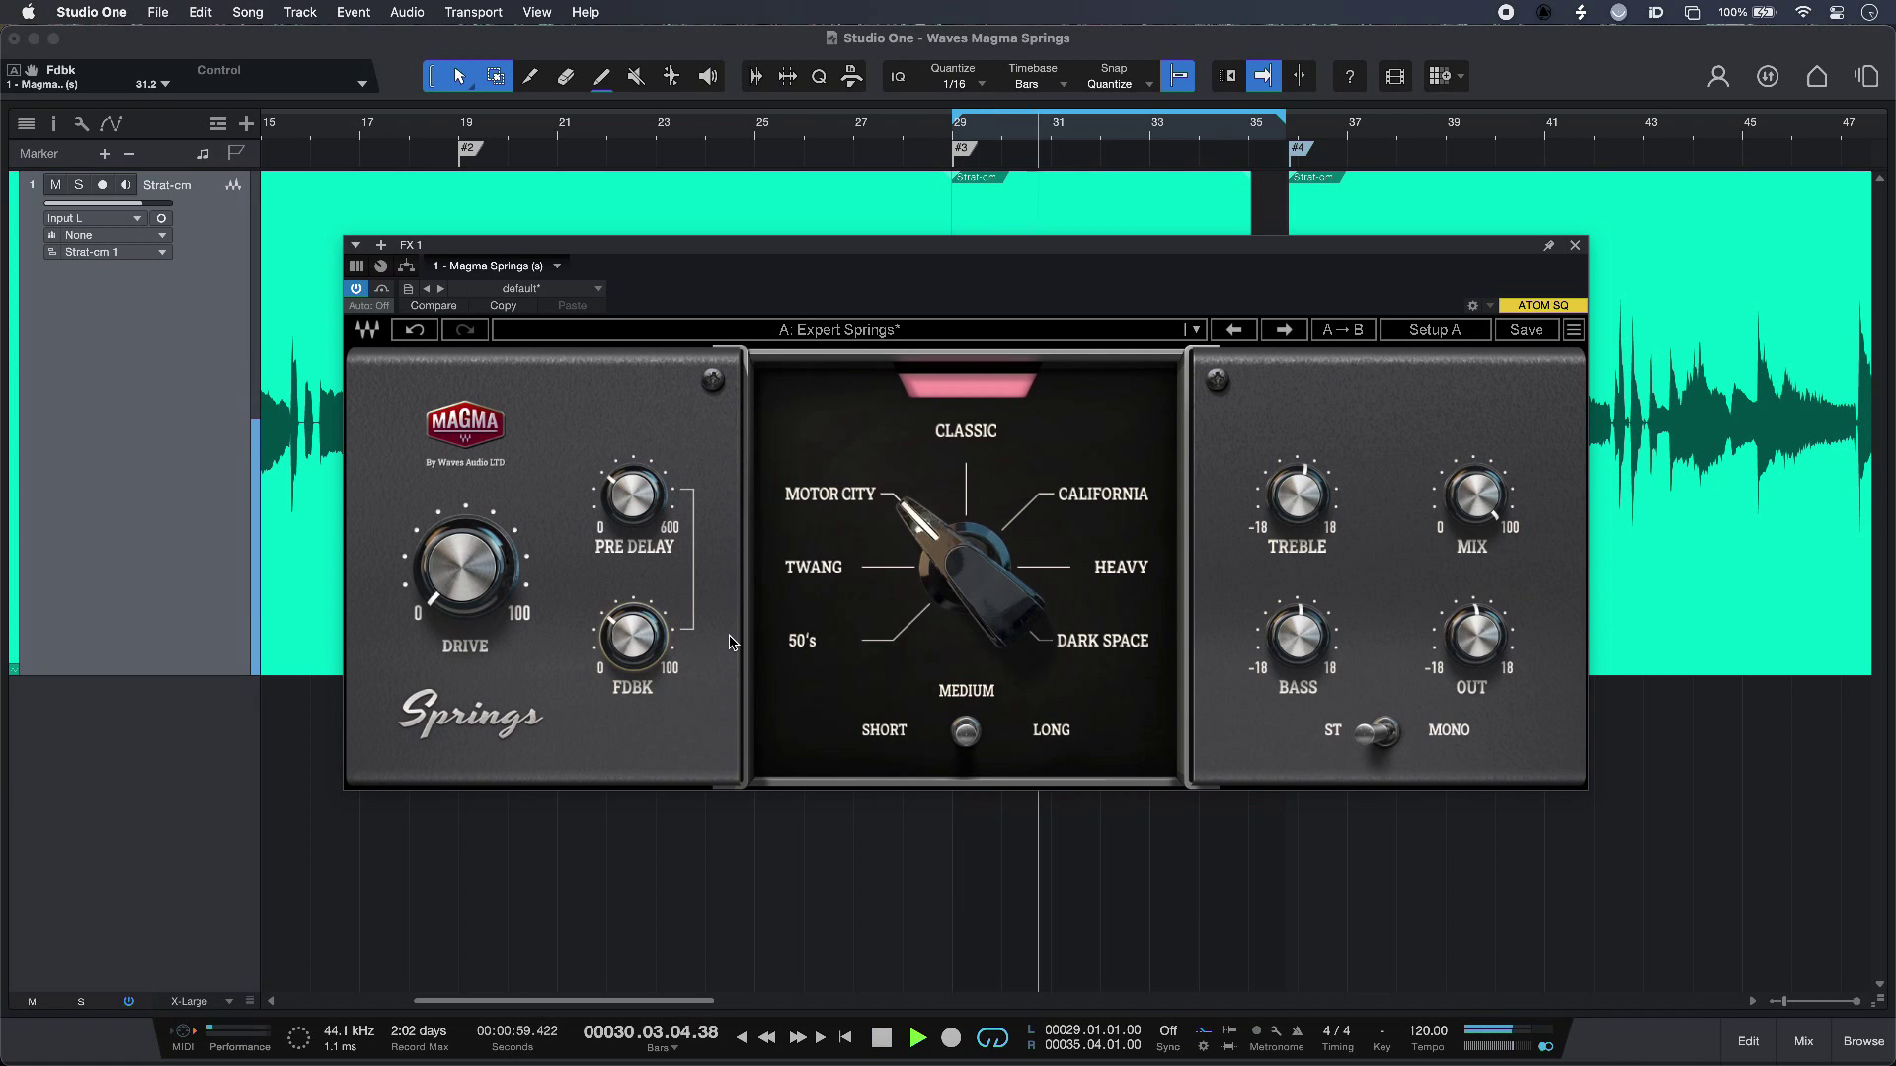
key(space)
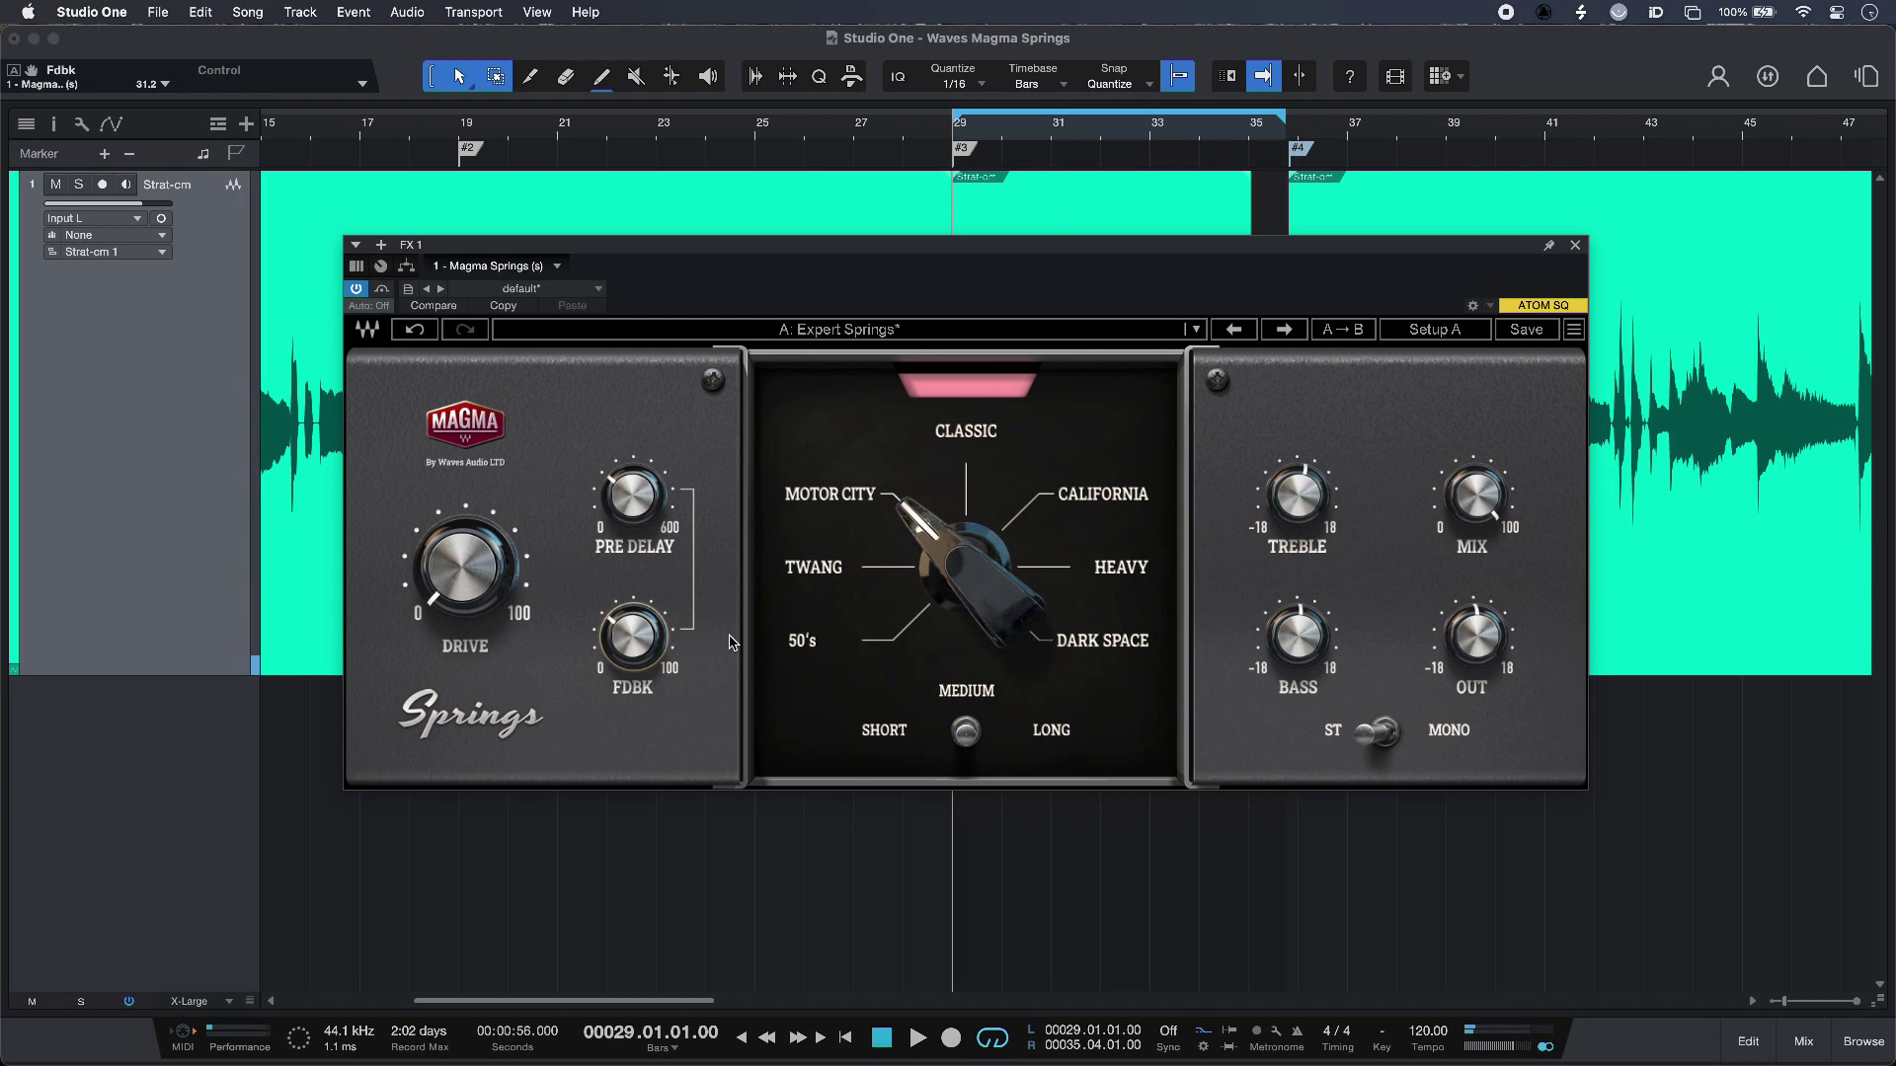
Step: Select the Twang tank with Pre Delay at 89.2 ms and feedback at 82.3, and play the loop
click(814, 567)
drag(633, 493, 633, 523)
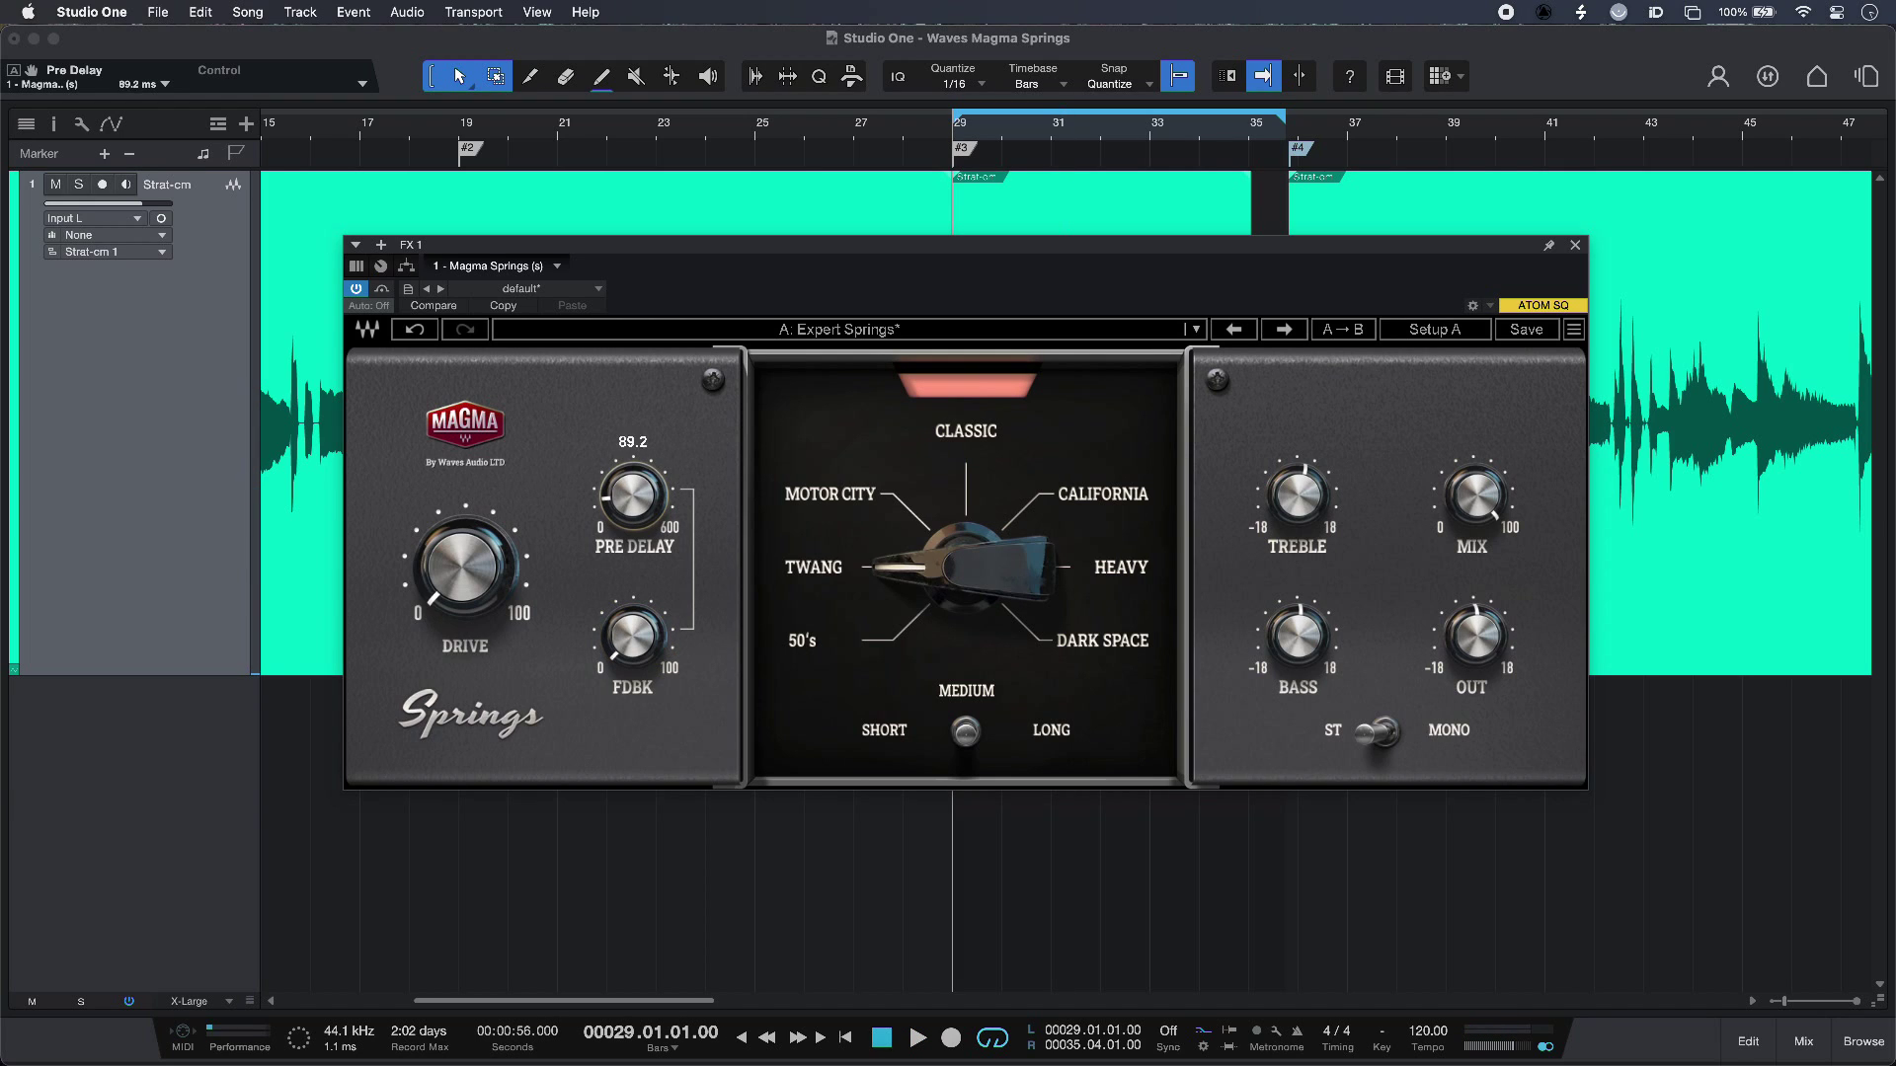
drag(644, 637, 644, 631)
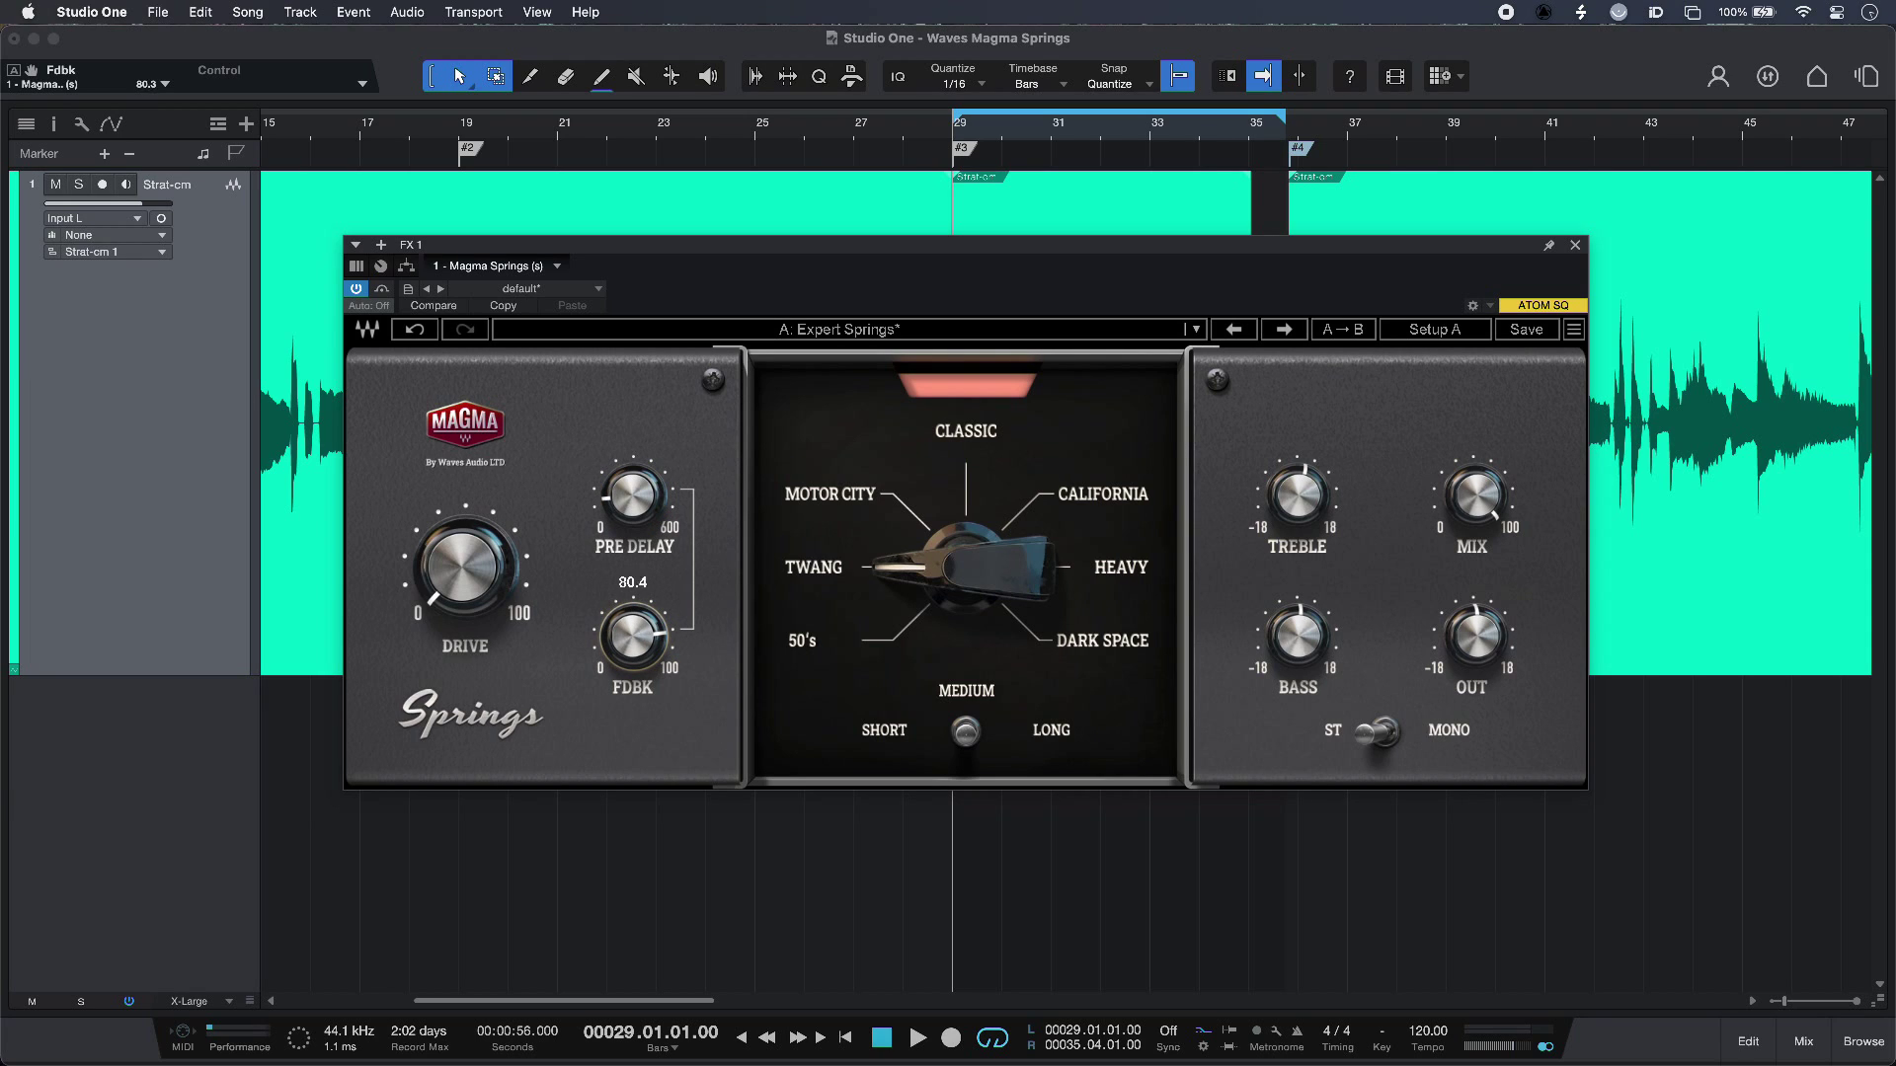
key(space)
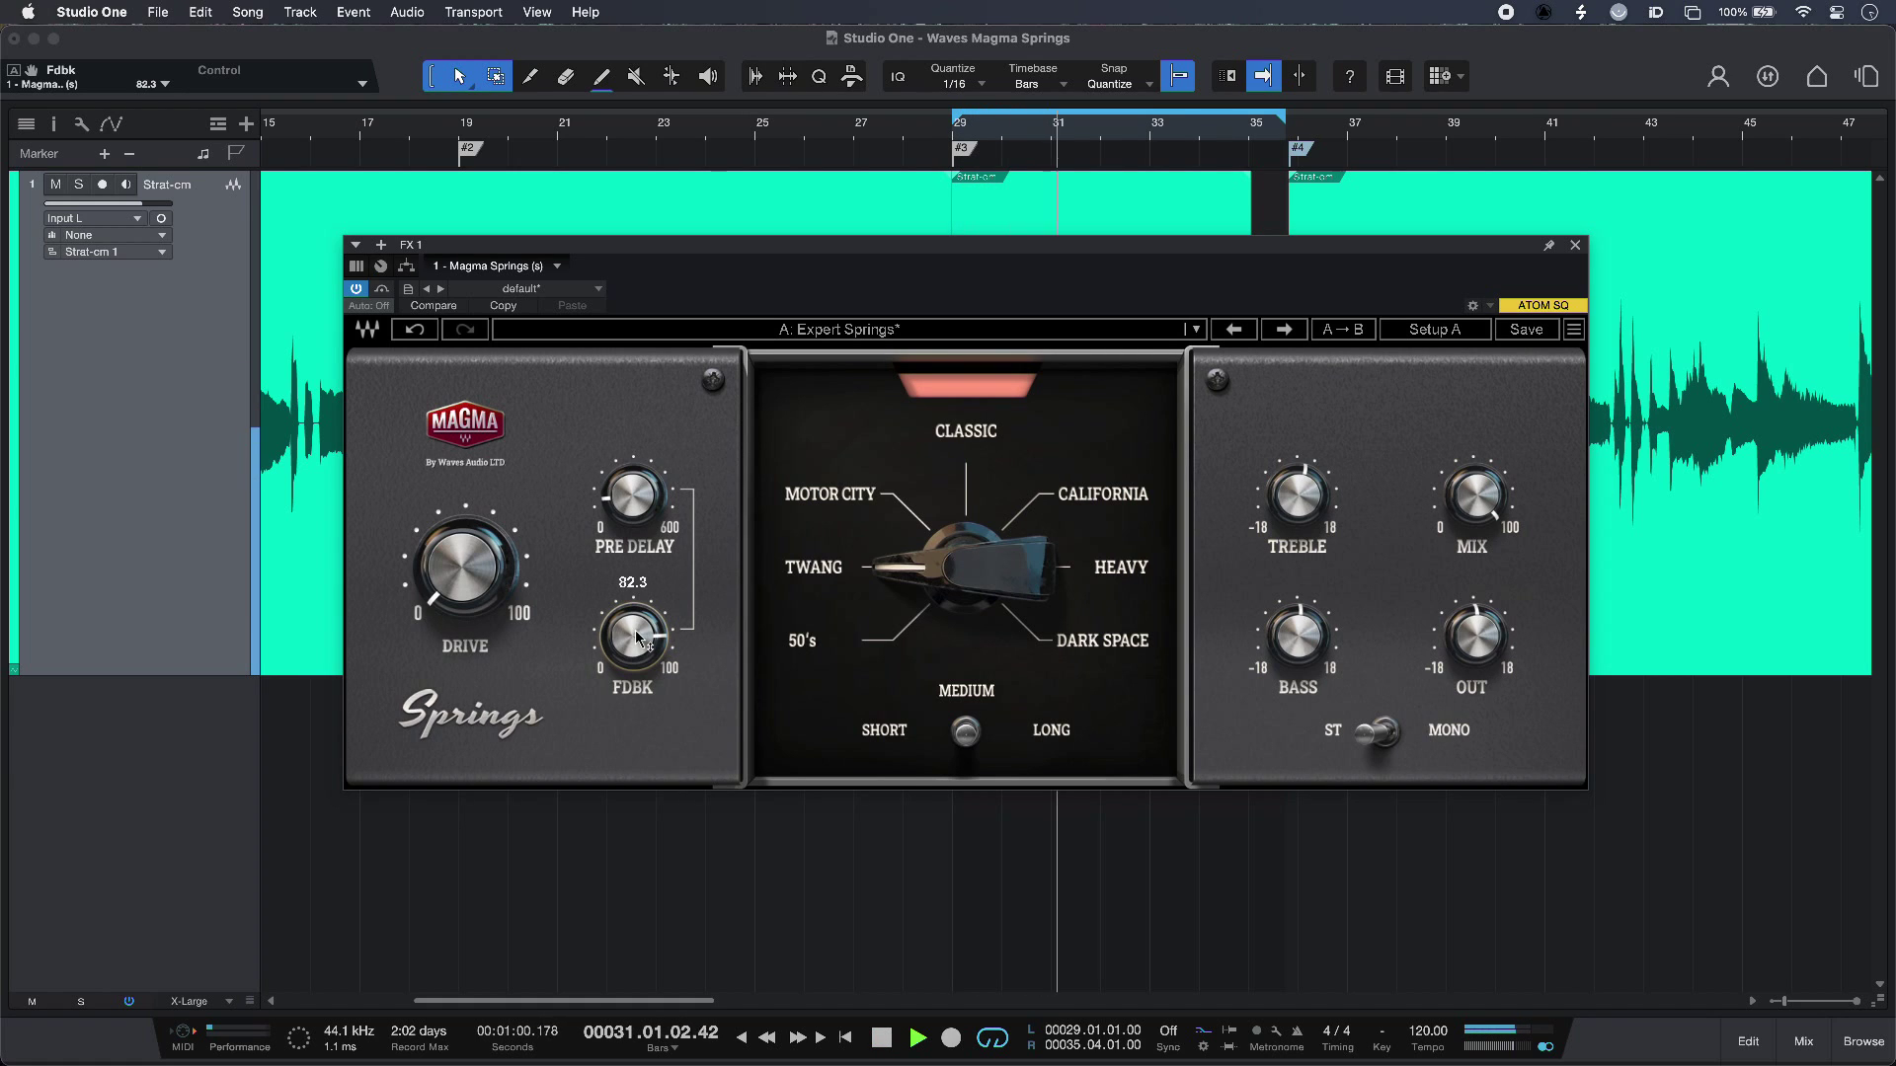
key(space)
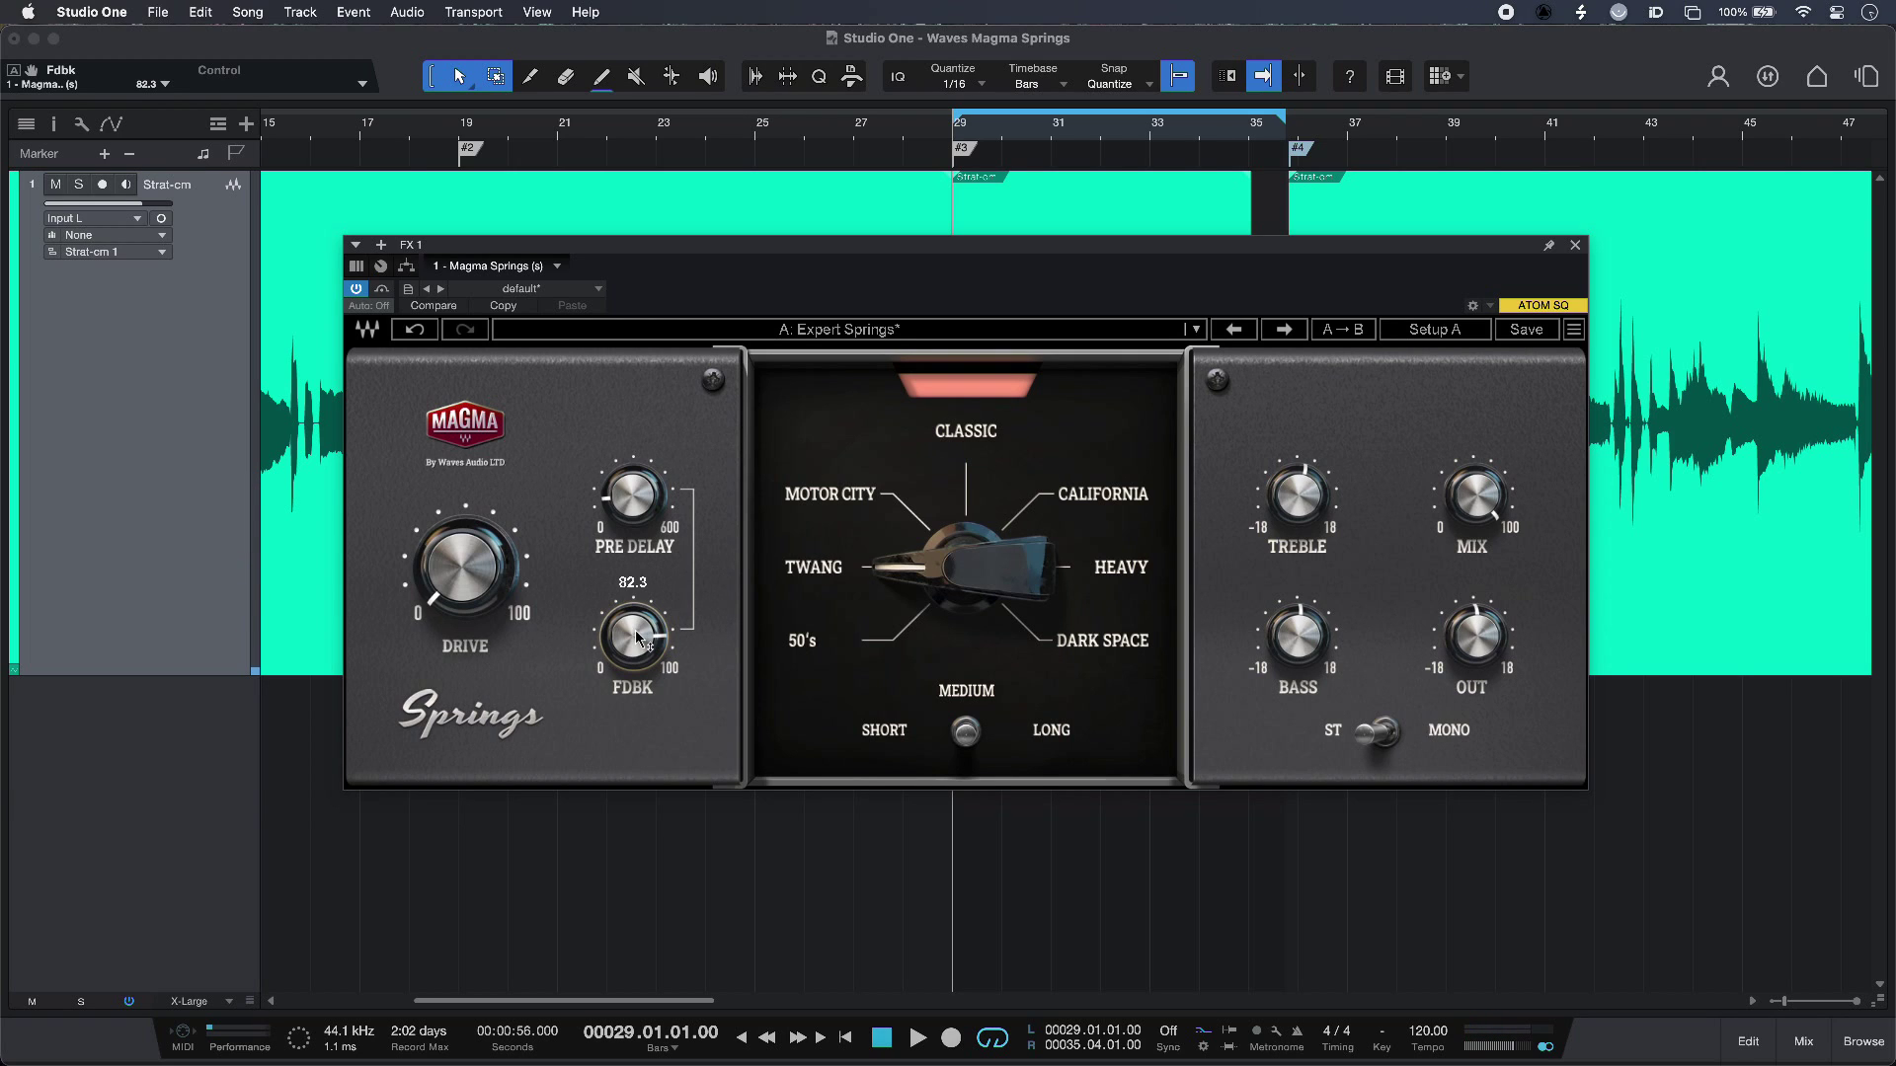
Step: Audition the loop with the reverb length at Long and at Short, and return it to Medium
click(1051, 731)
key(space)
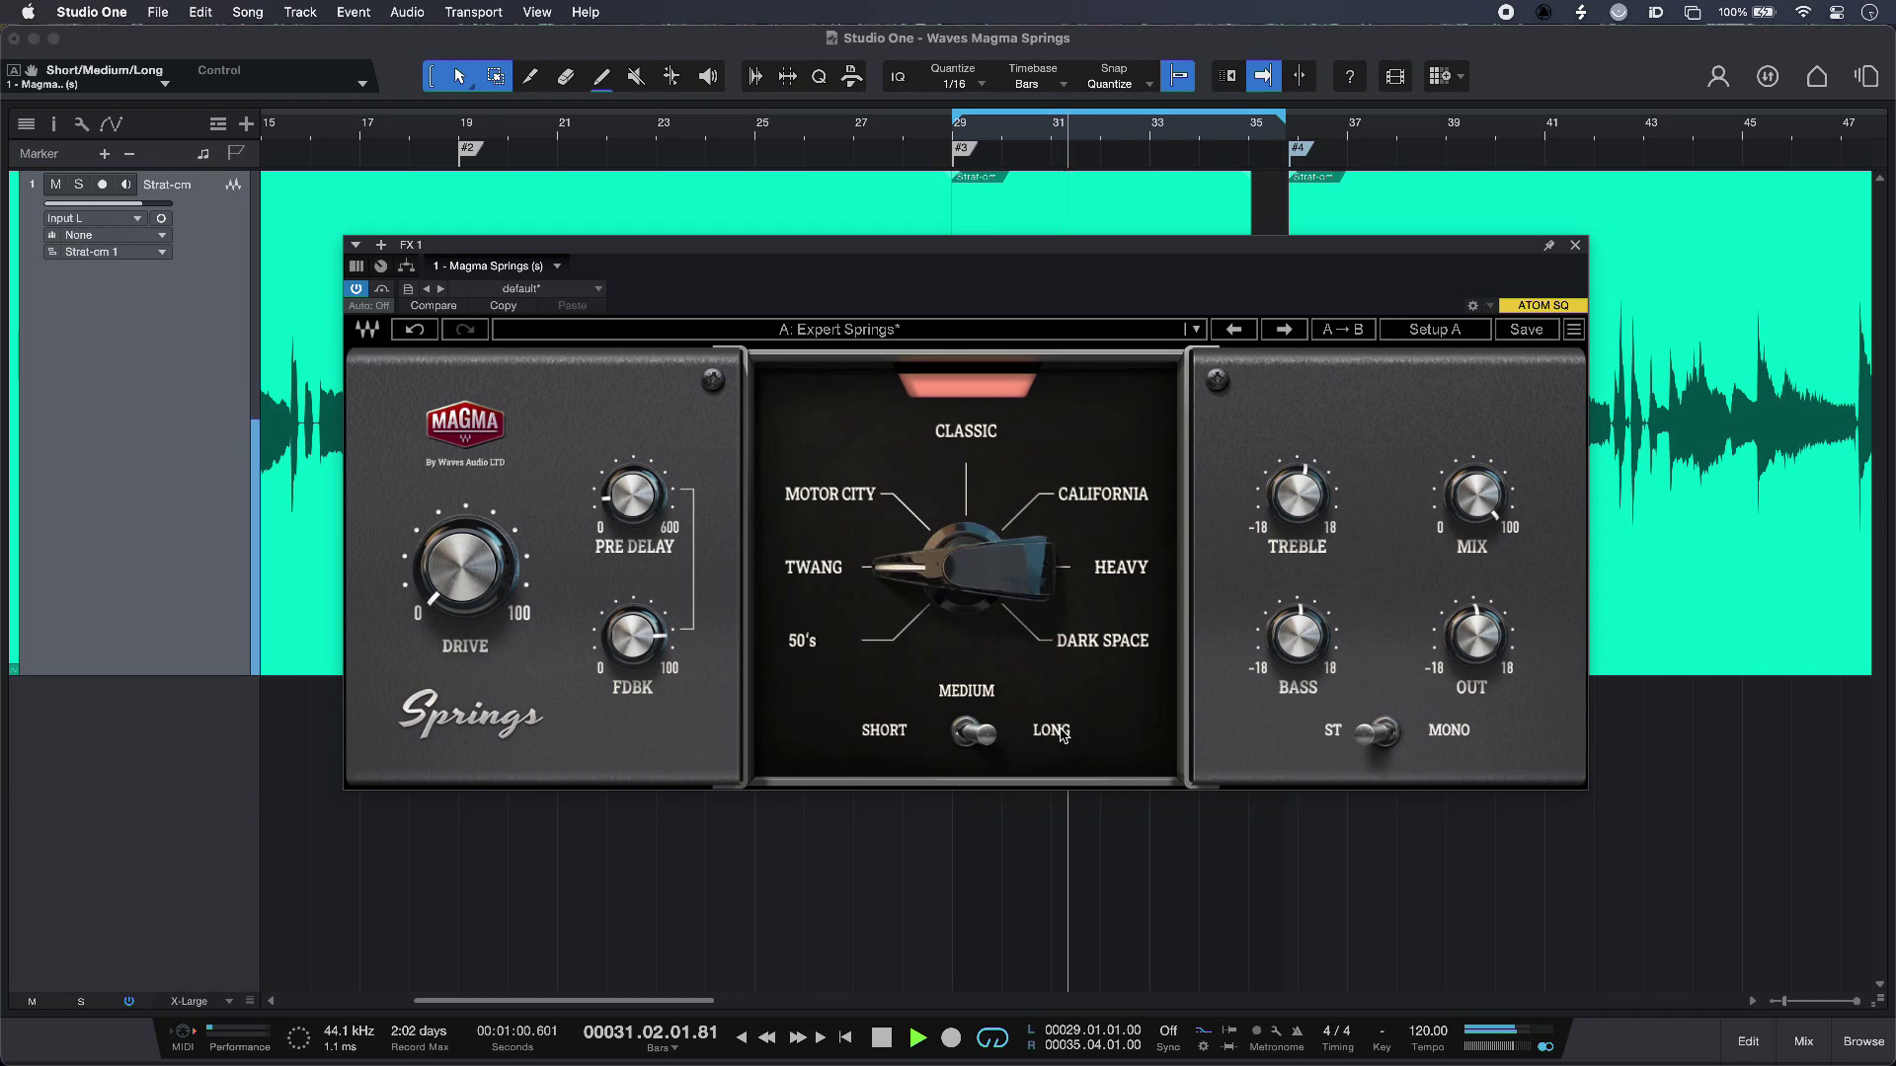
key(space)
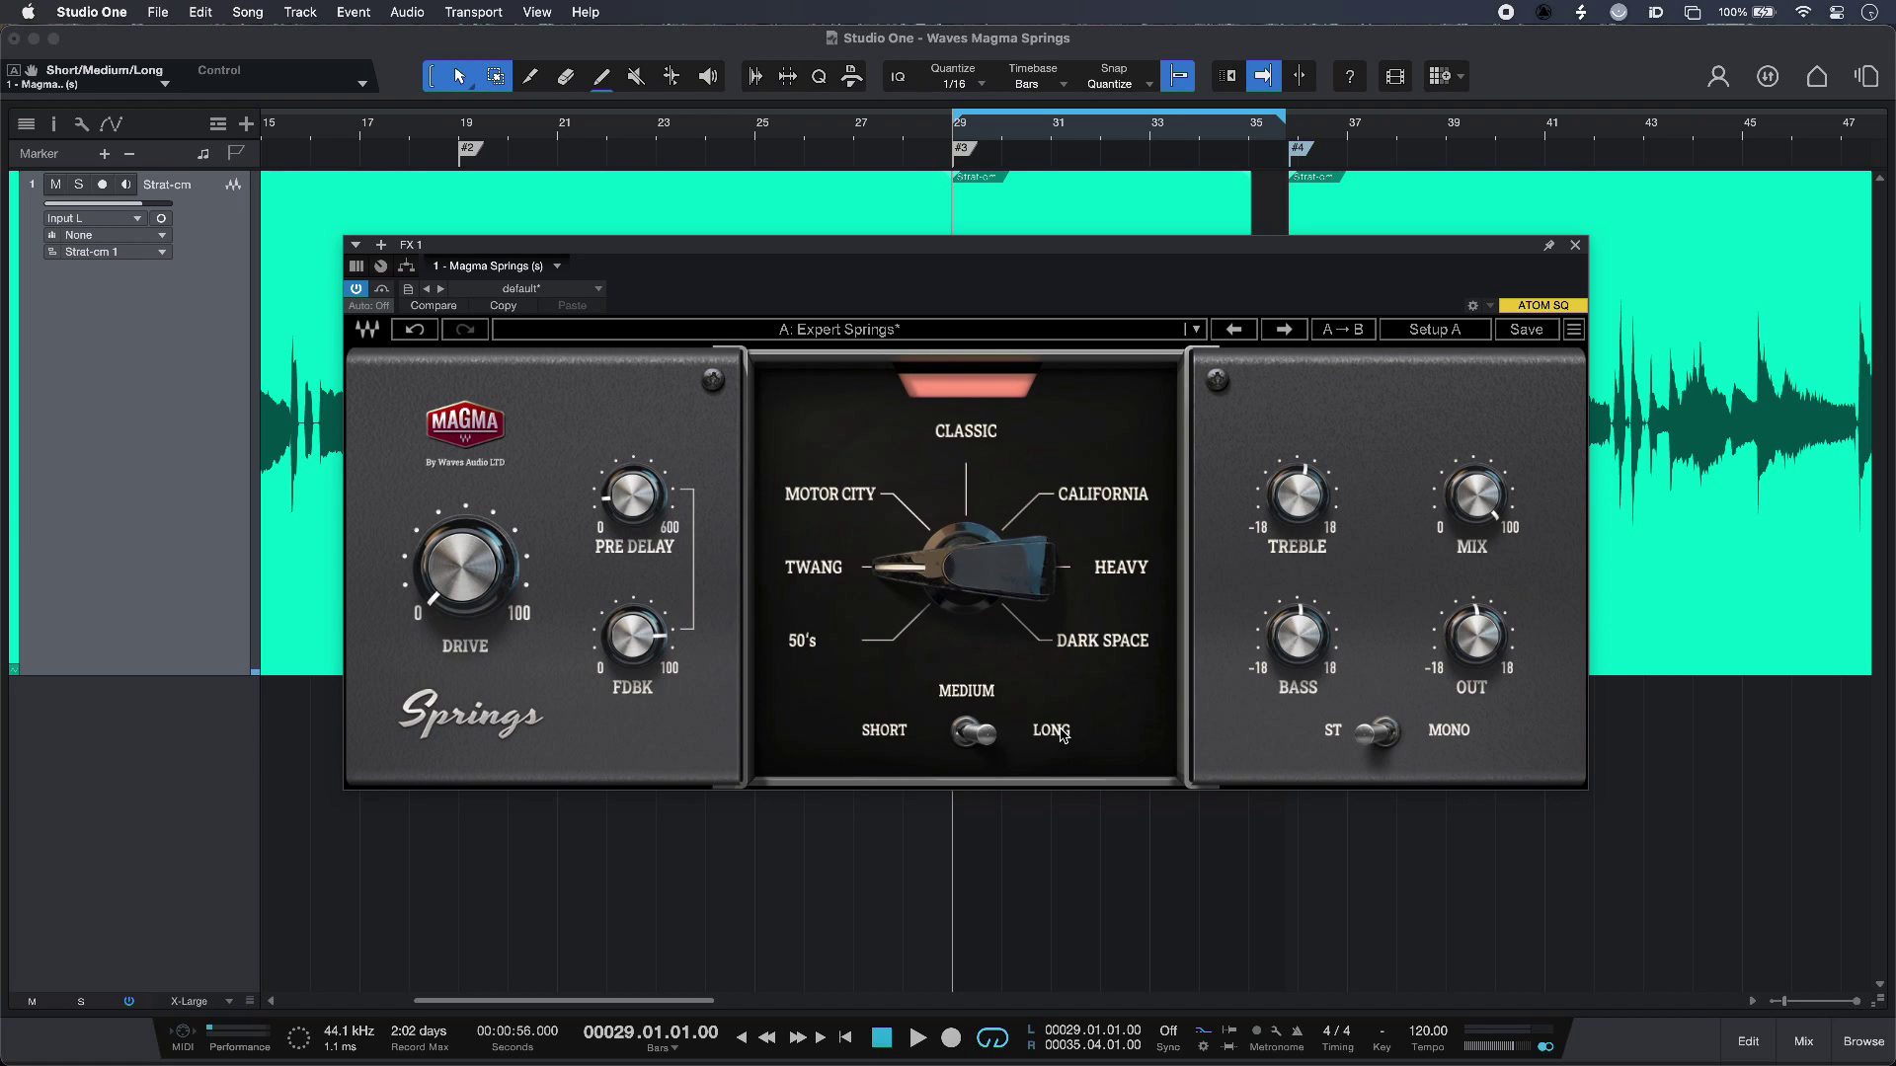
click(878, 737)
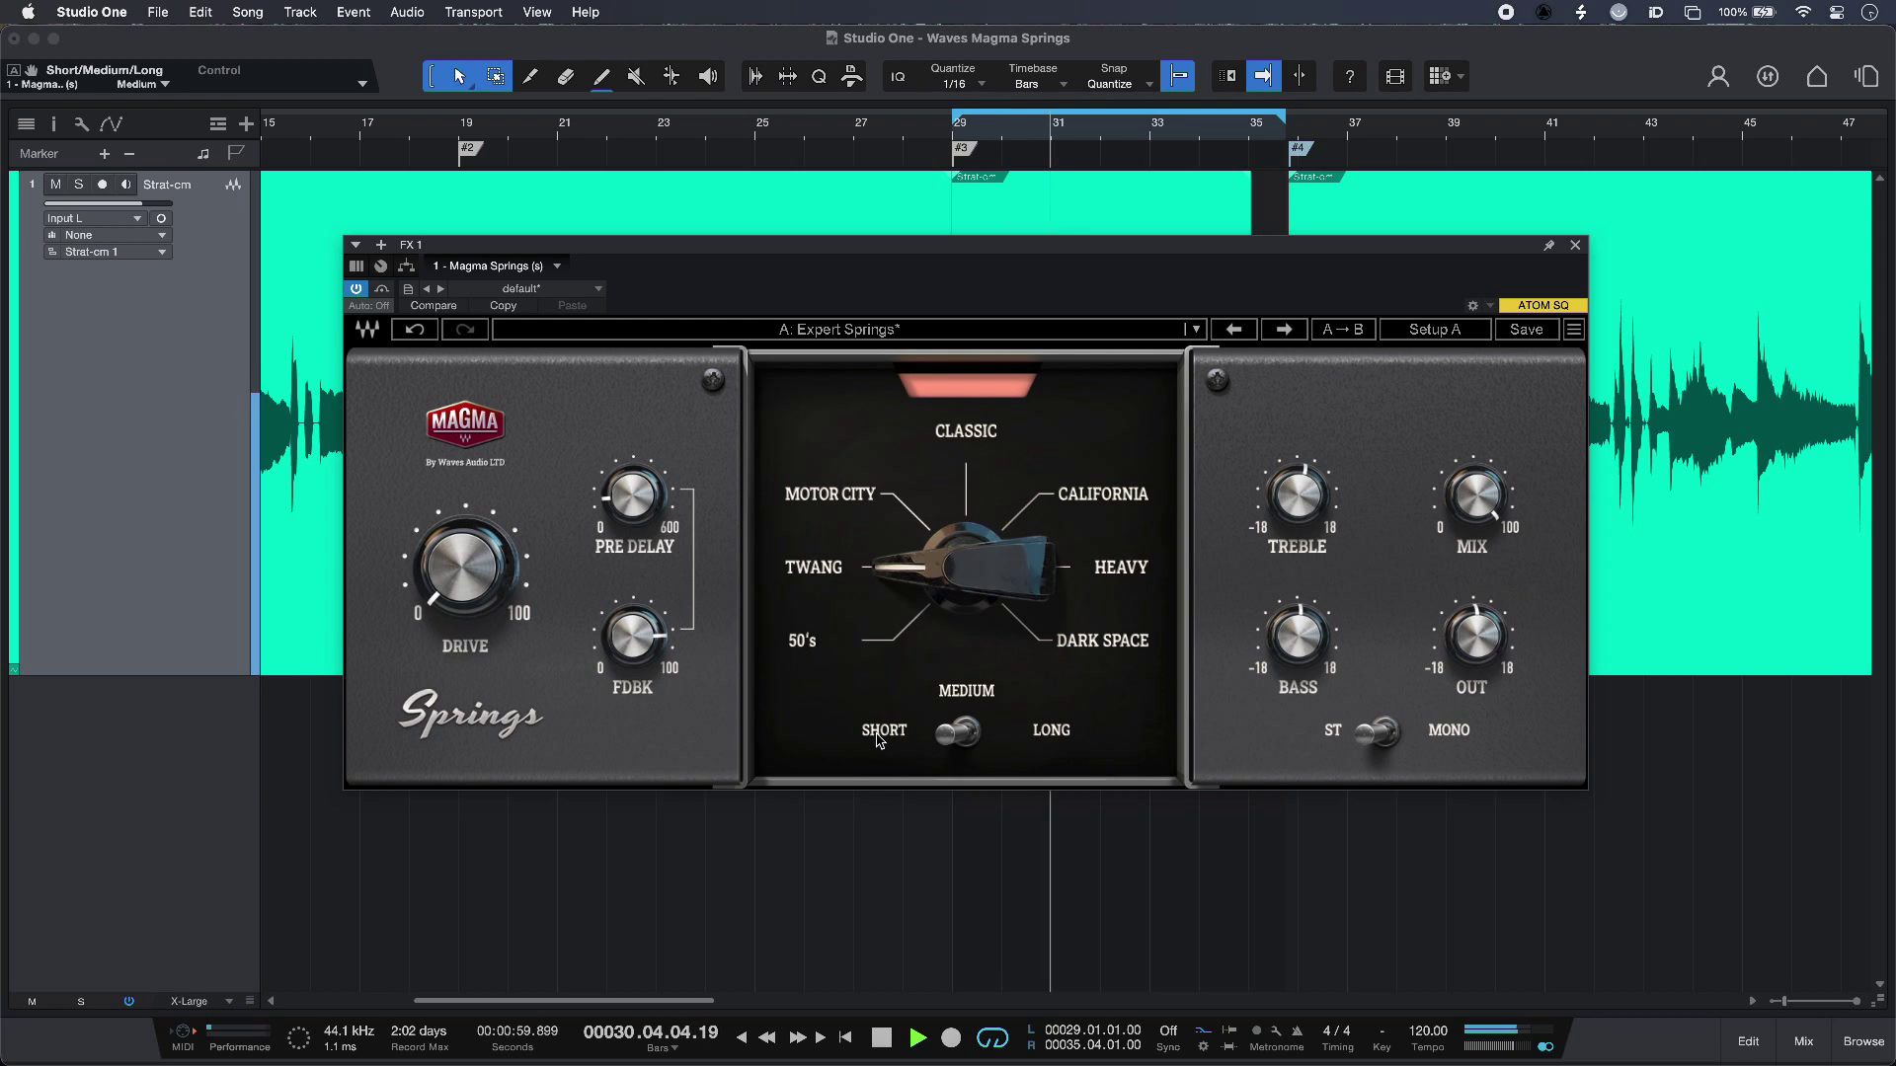
key(space)
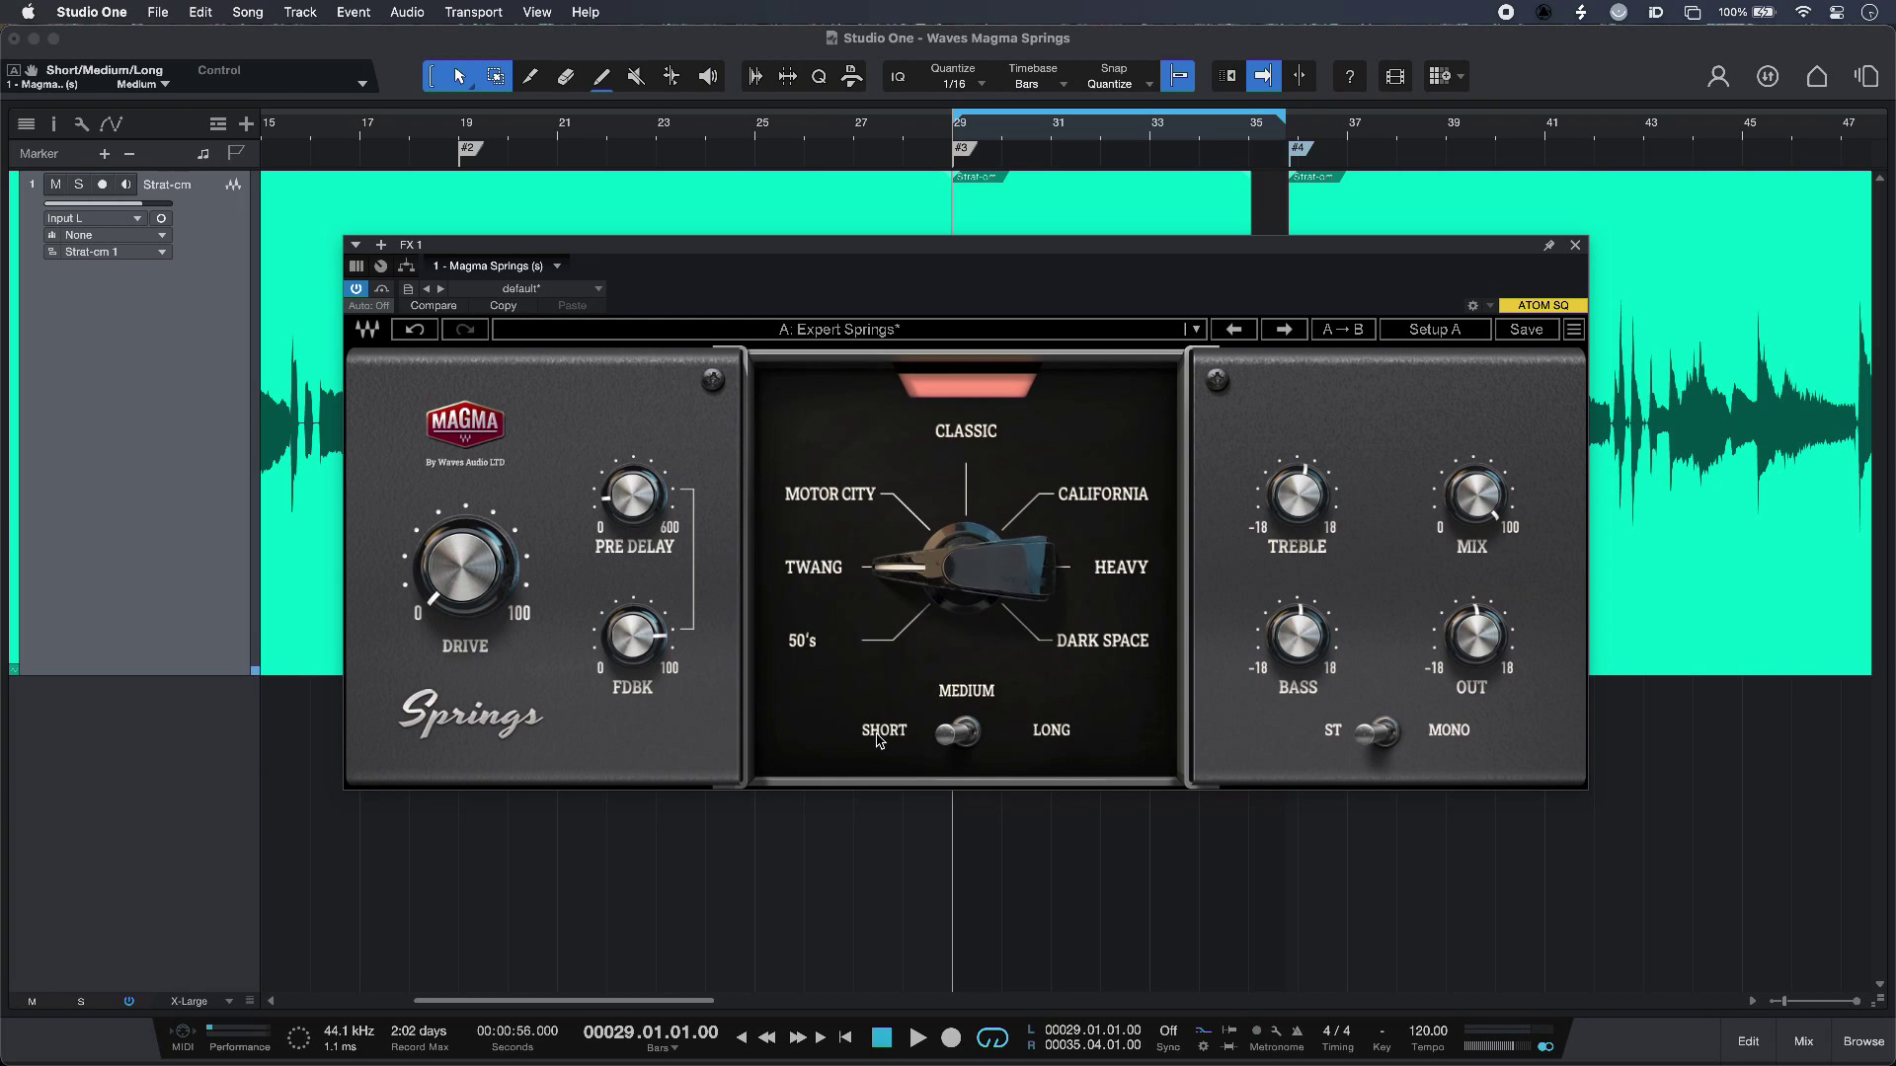
click(962, 739)
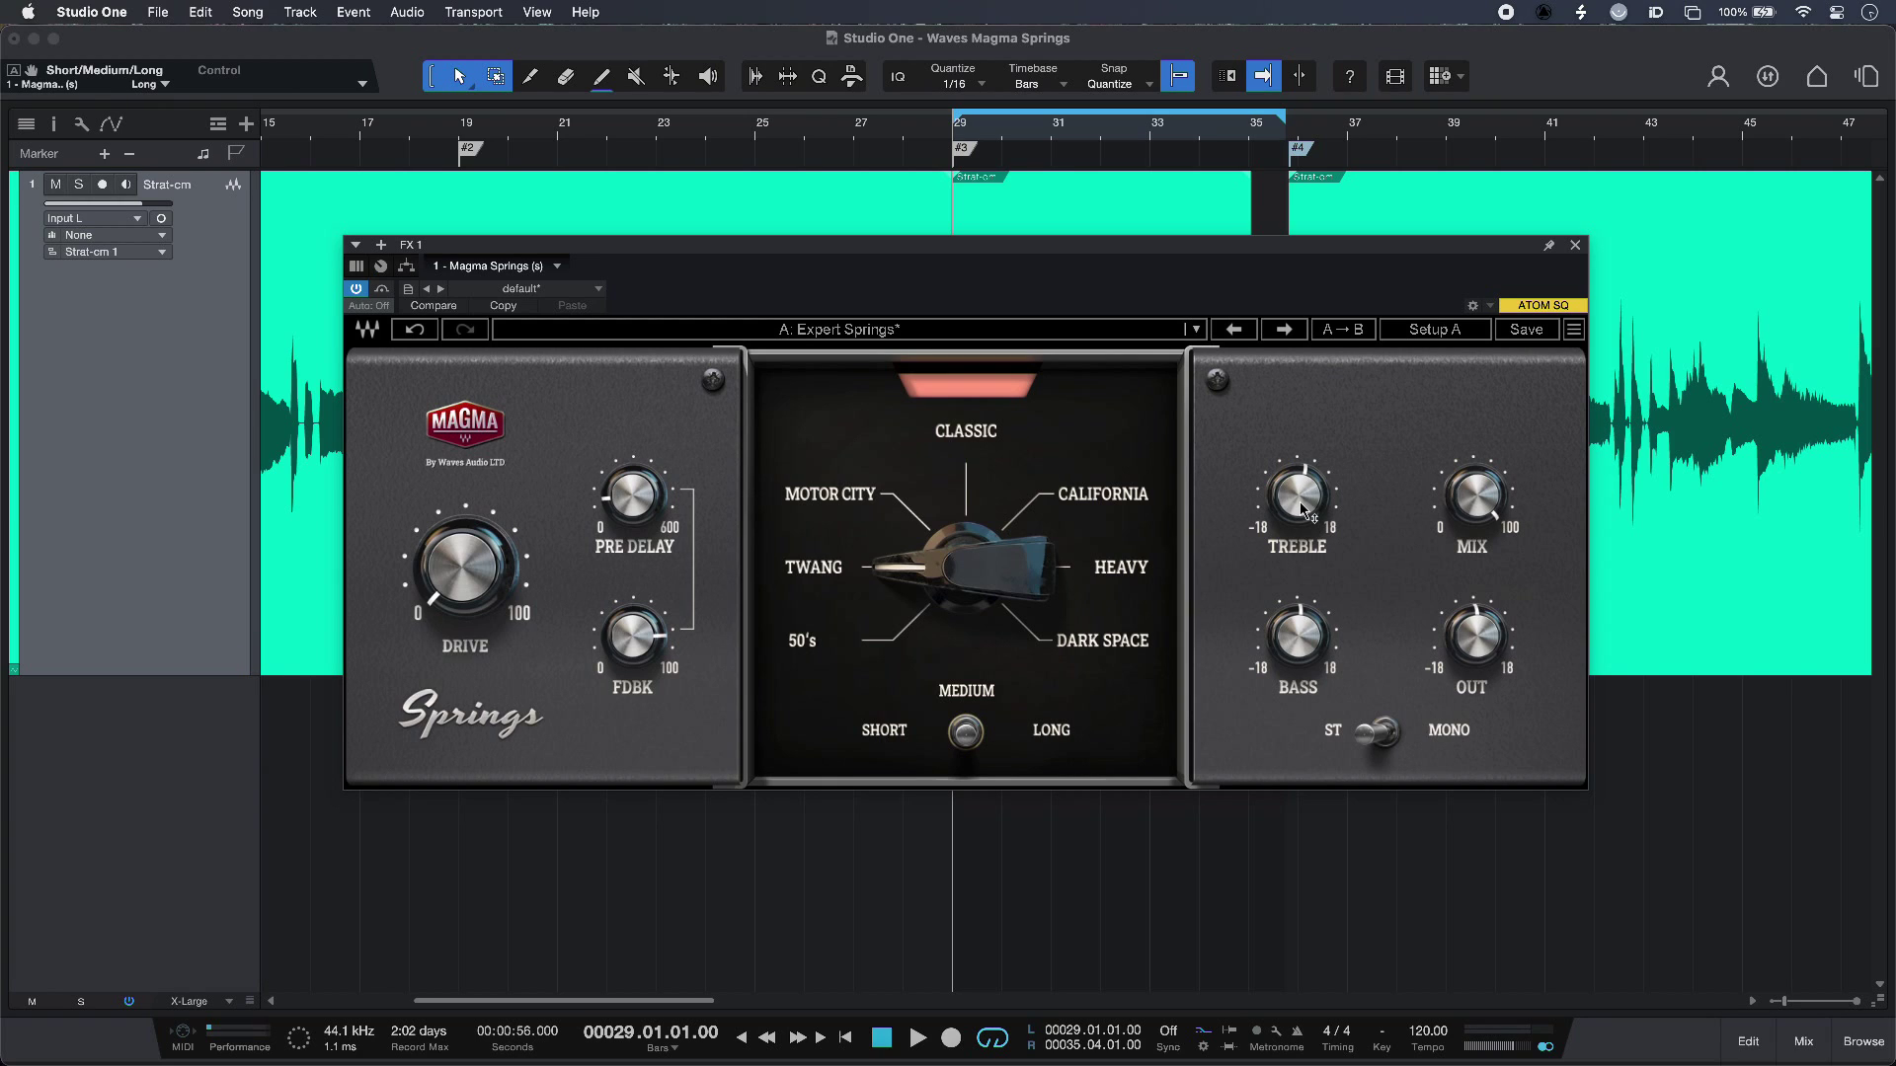
Step: Play the loop while raising Treble to 13.7 dB
key(space)
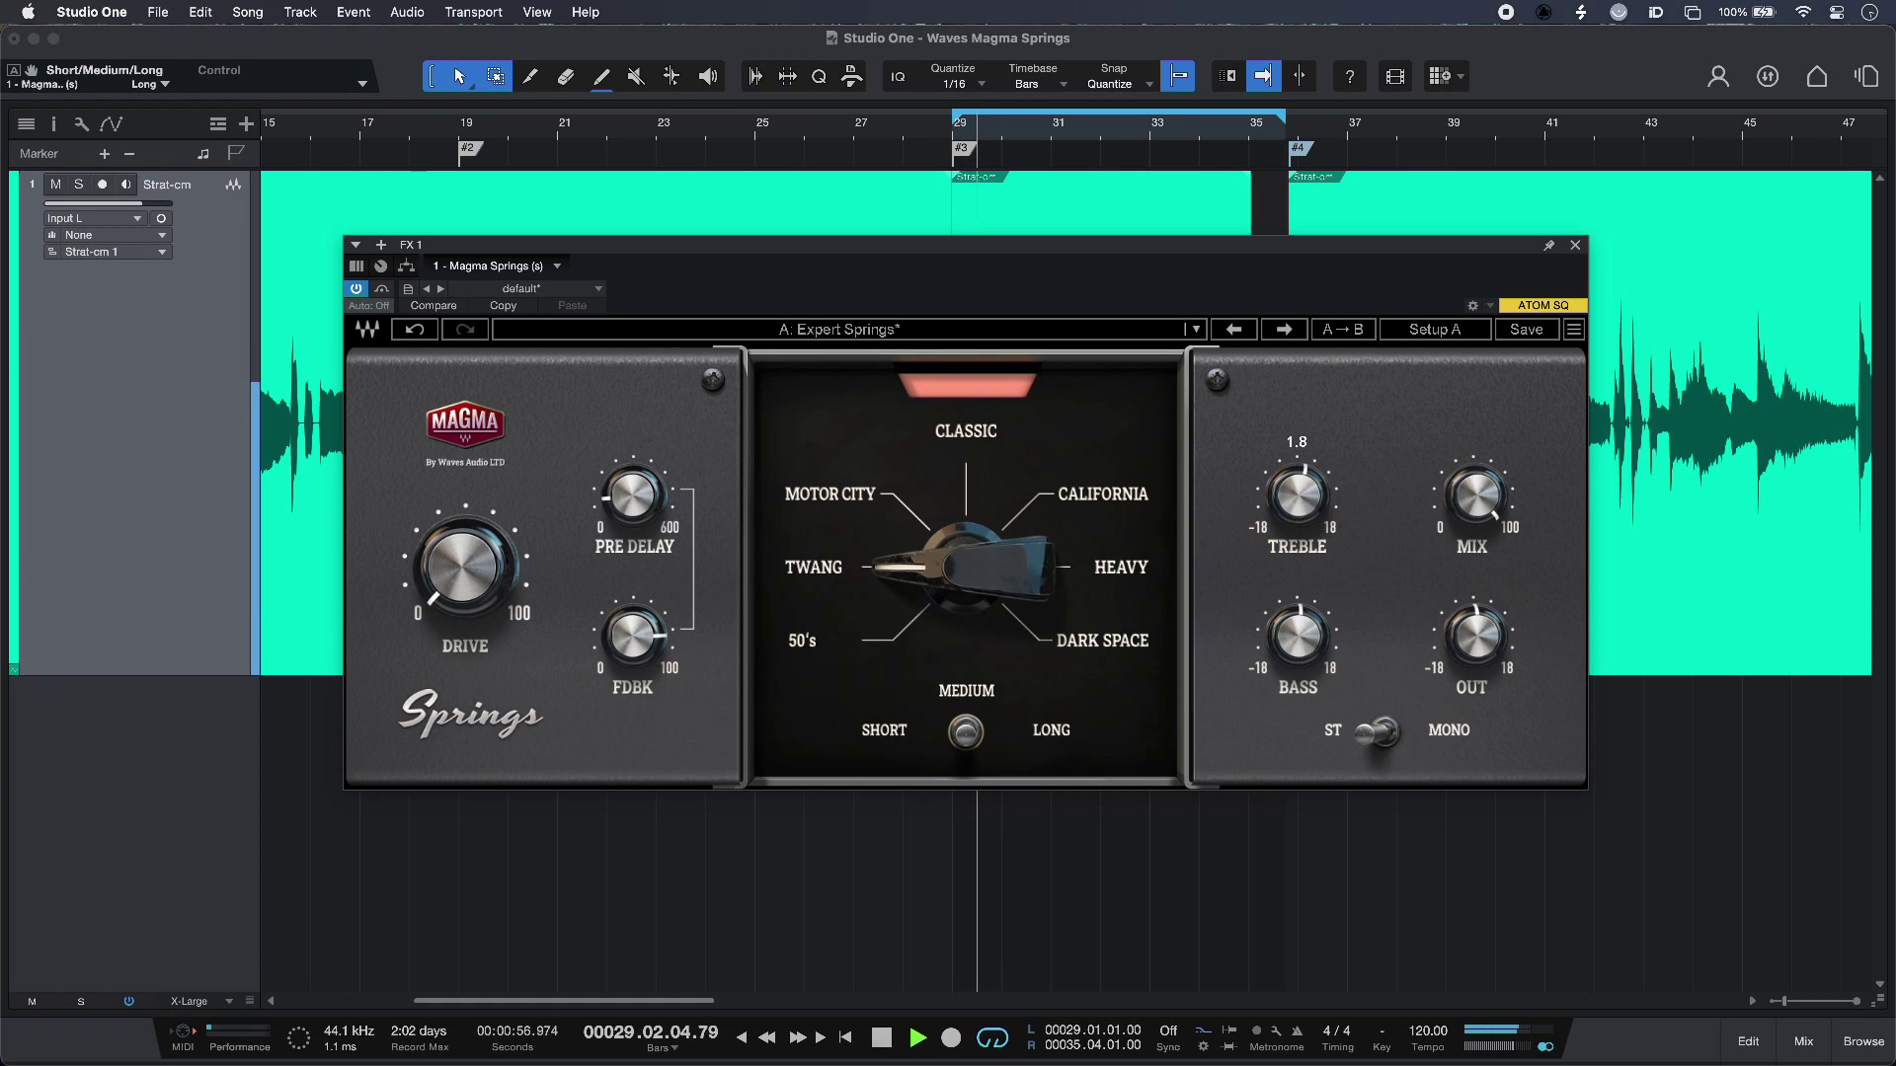
drag(1303, 509, 1304, 449)
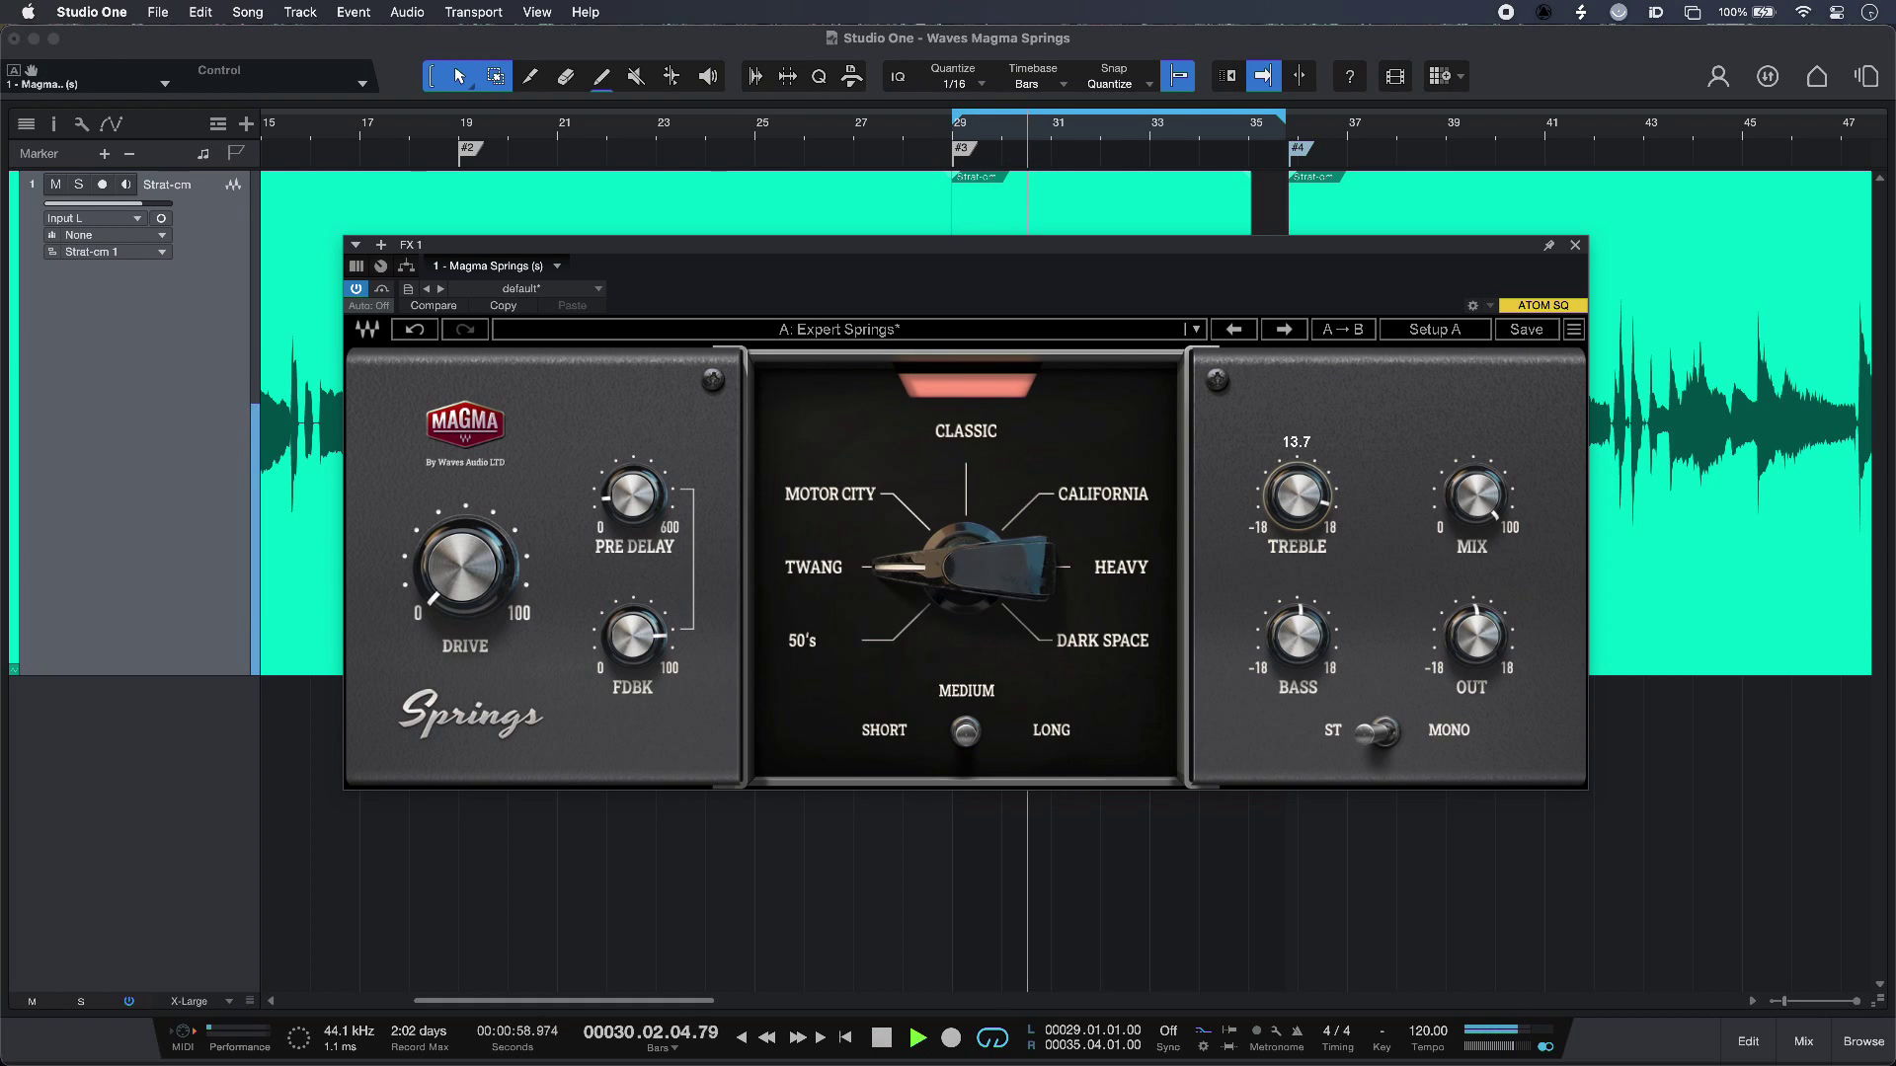
key(space)
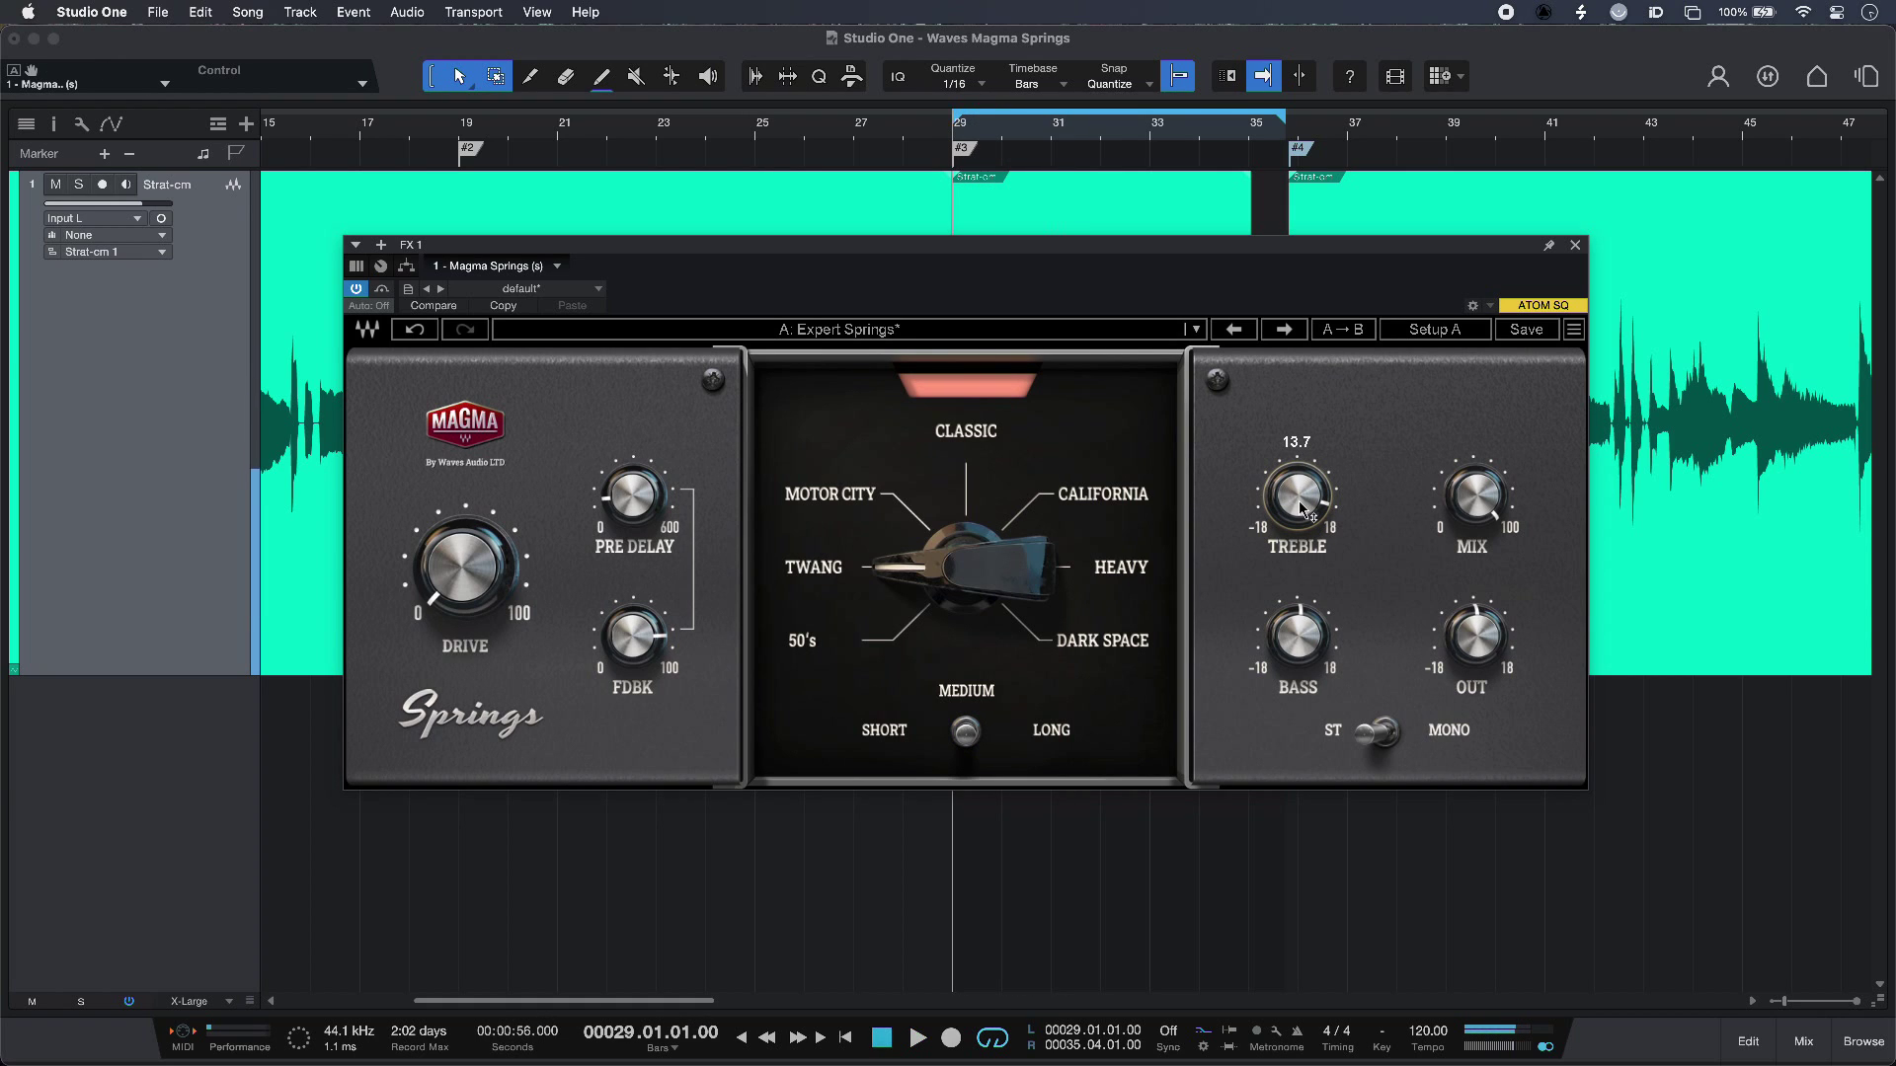
Step: Reset Treble to 0.0 dB and play the loop while raising Bass to 16.0 dB
key(space)
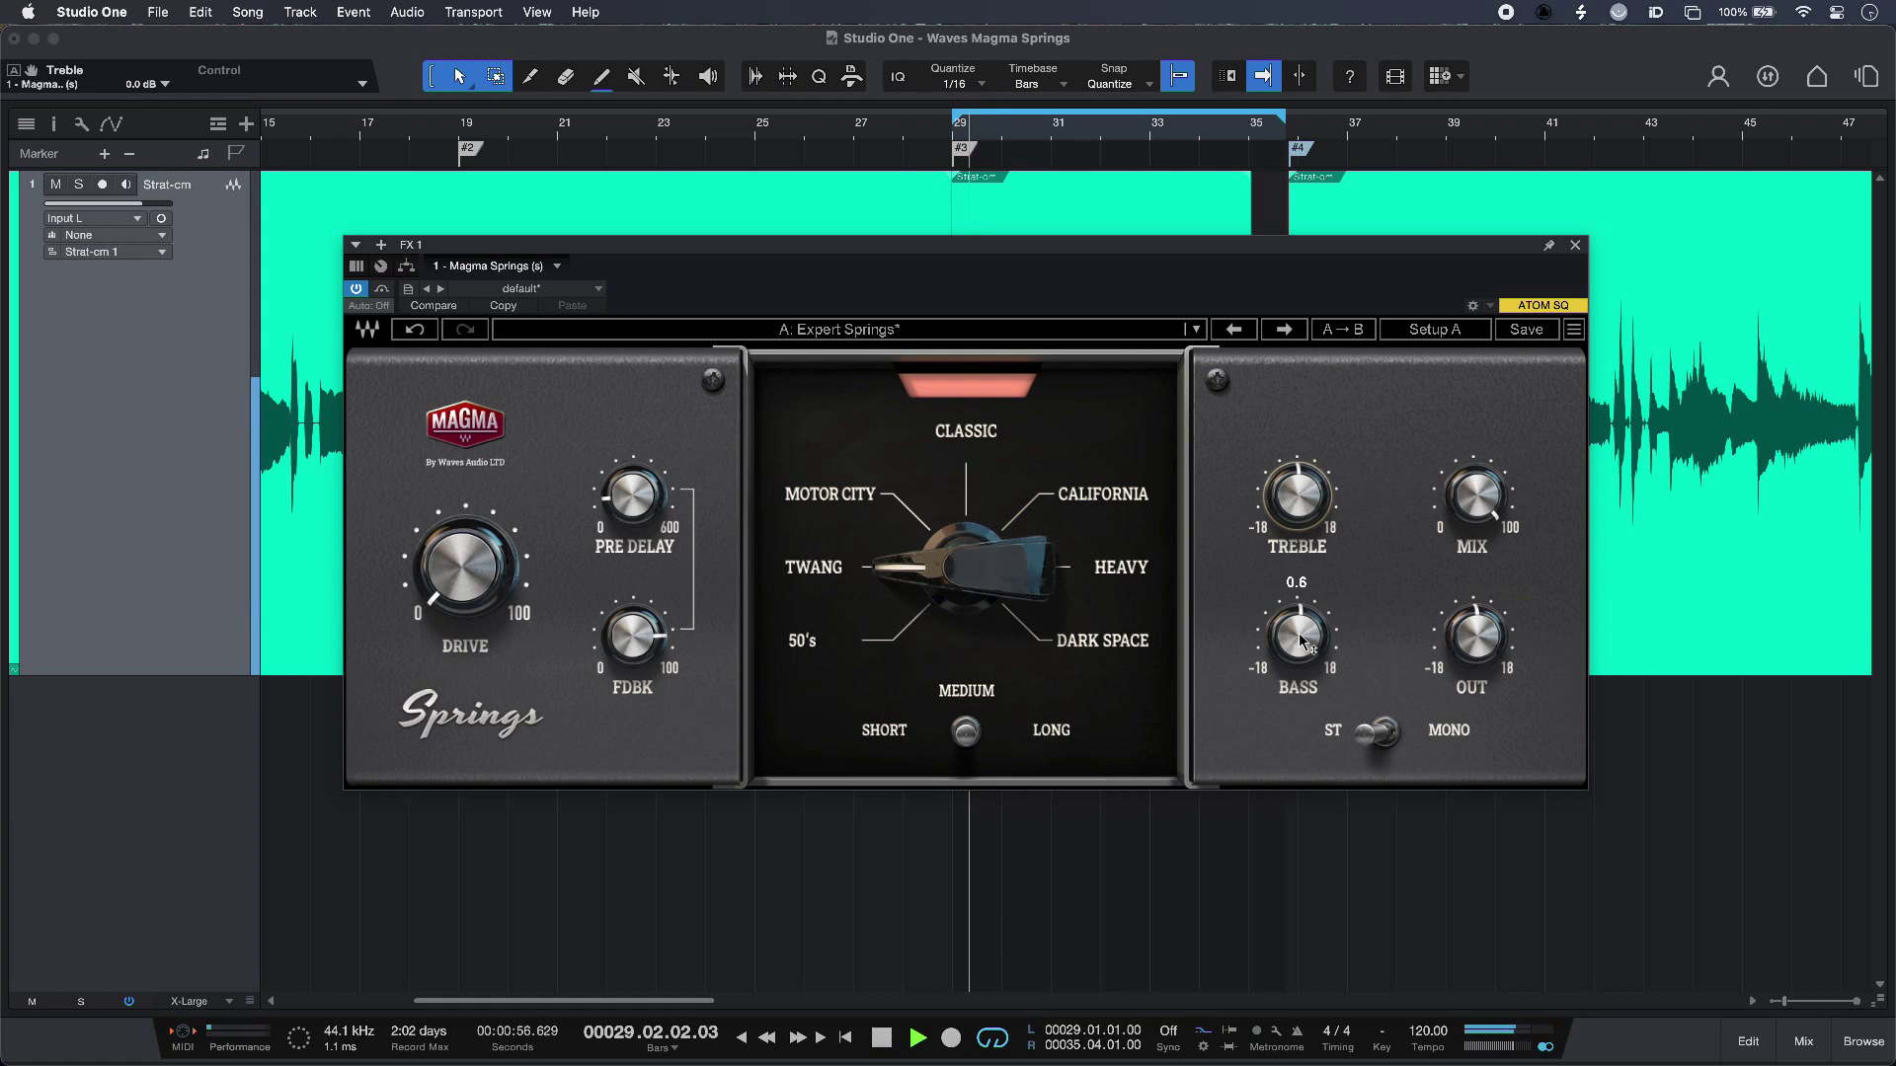
drag(1299, 637, 1298, 622)
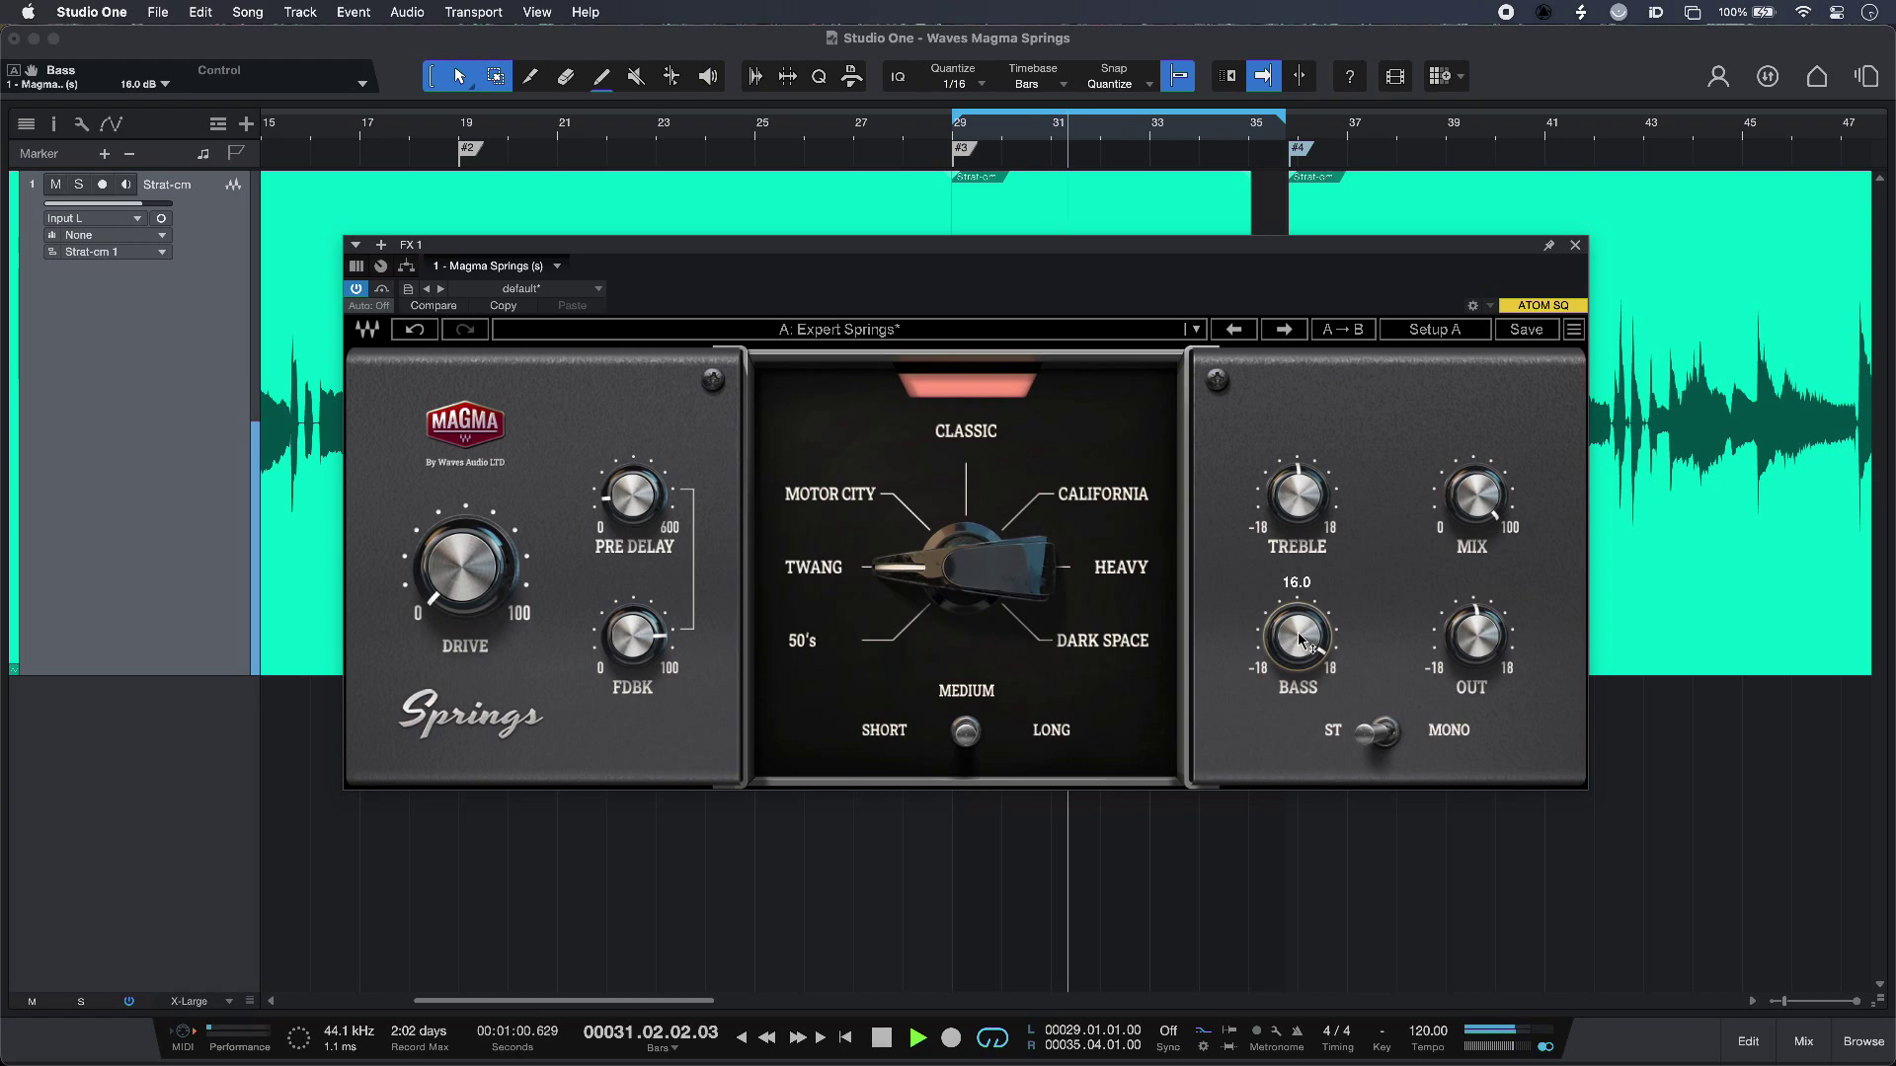
key(space)
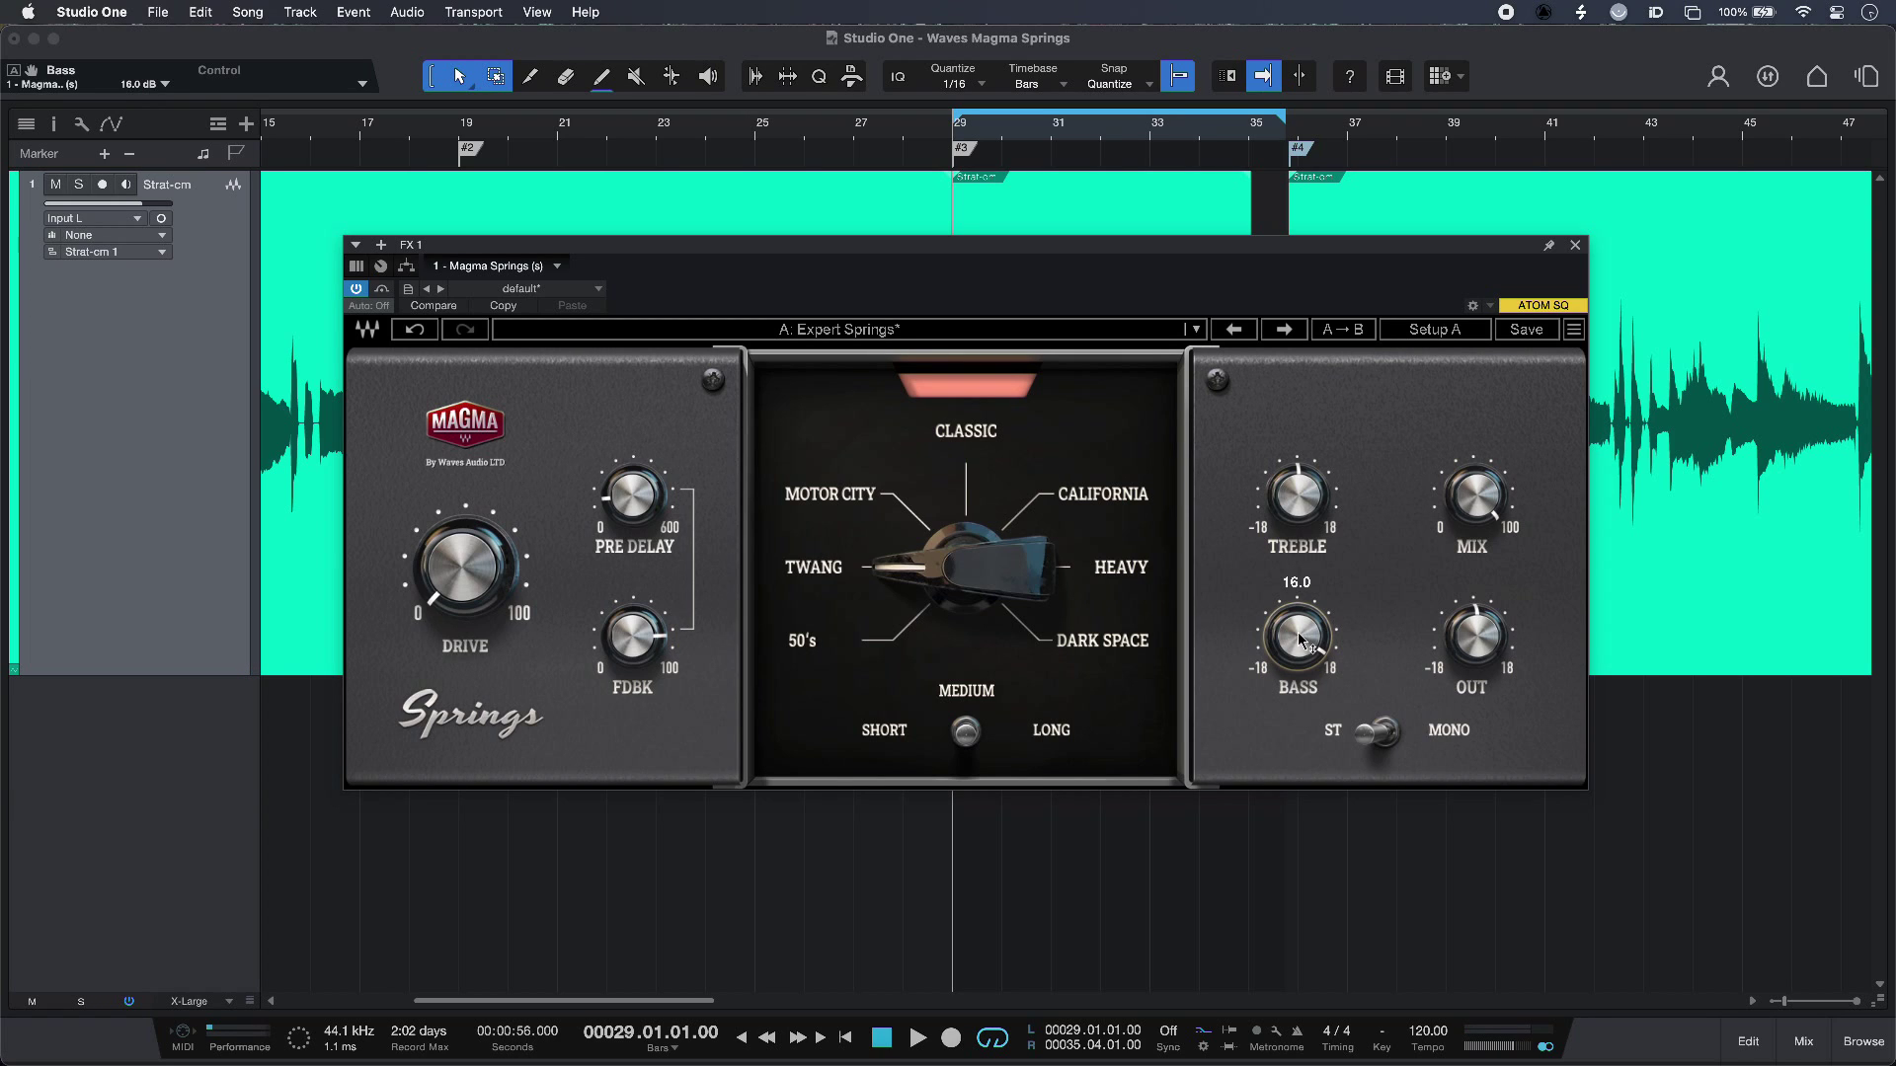
Step: Reset Bass to its centre, select the Classic tank and play the track from marker #2 at bar 19
click(1006, 450)
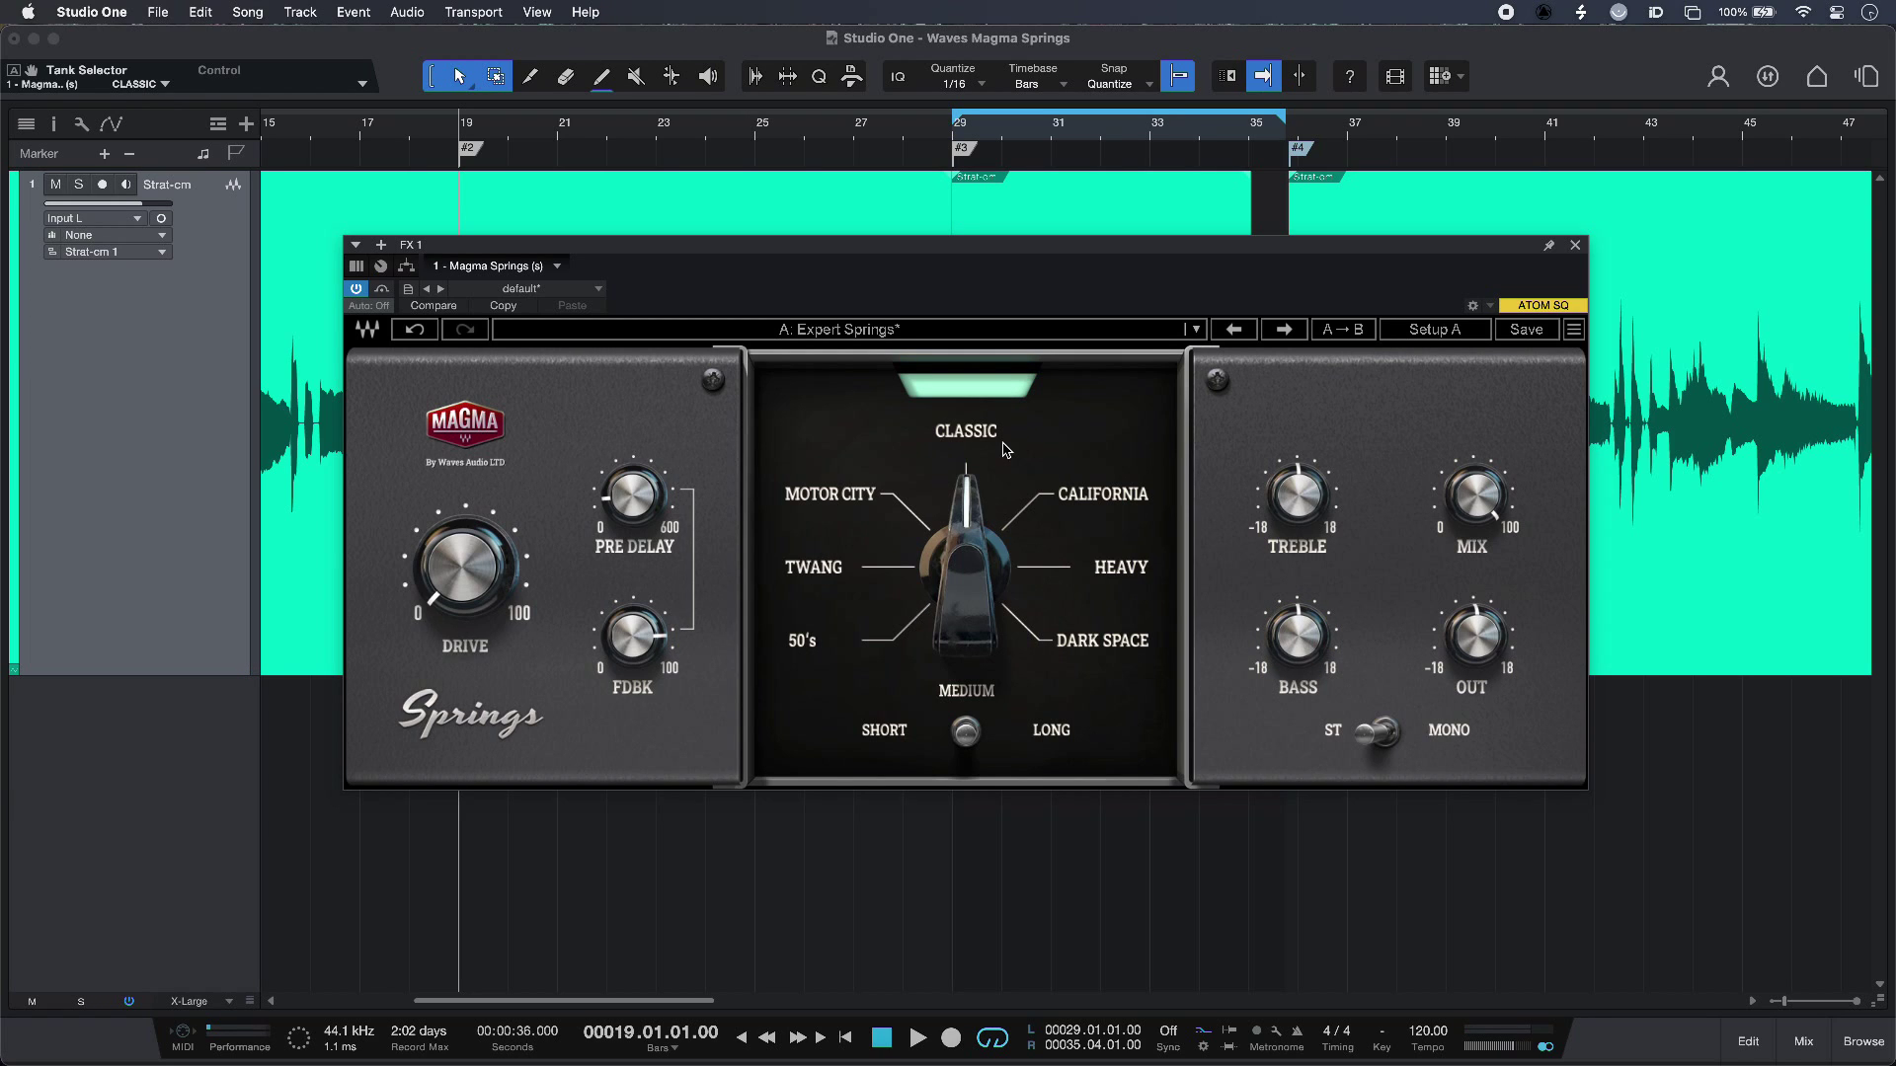
key(space)
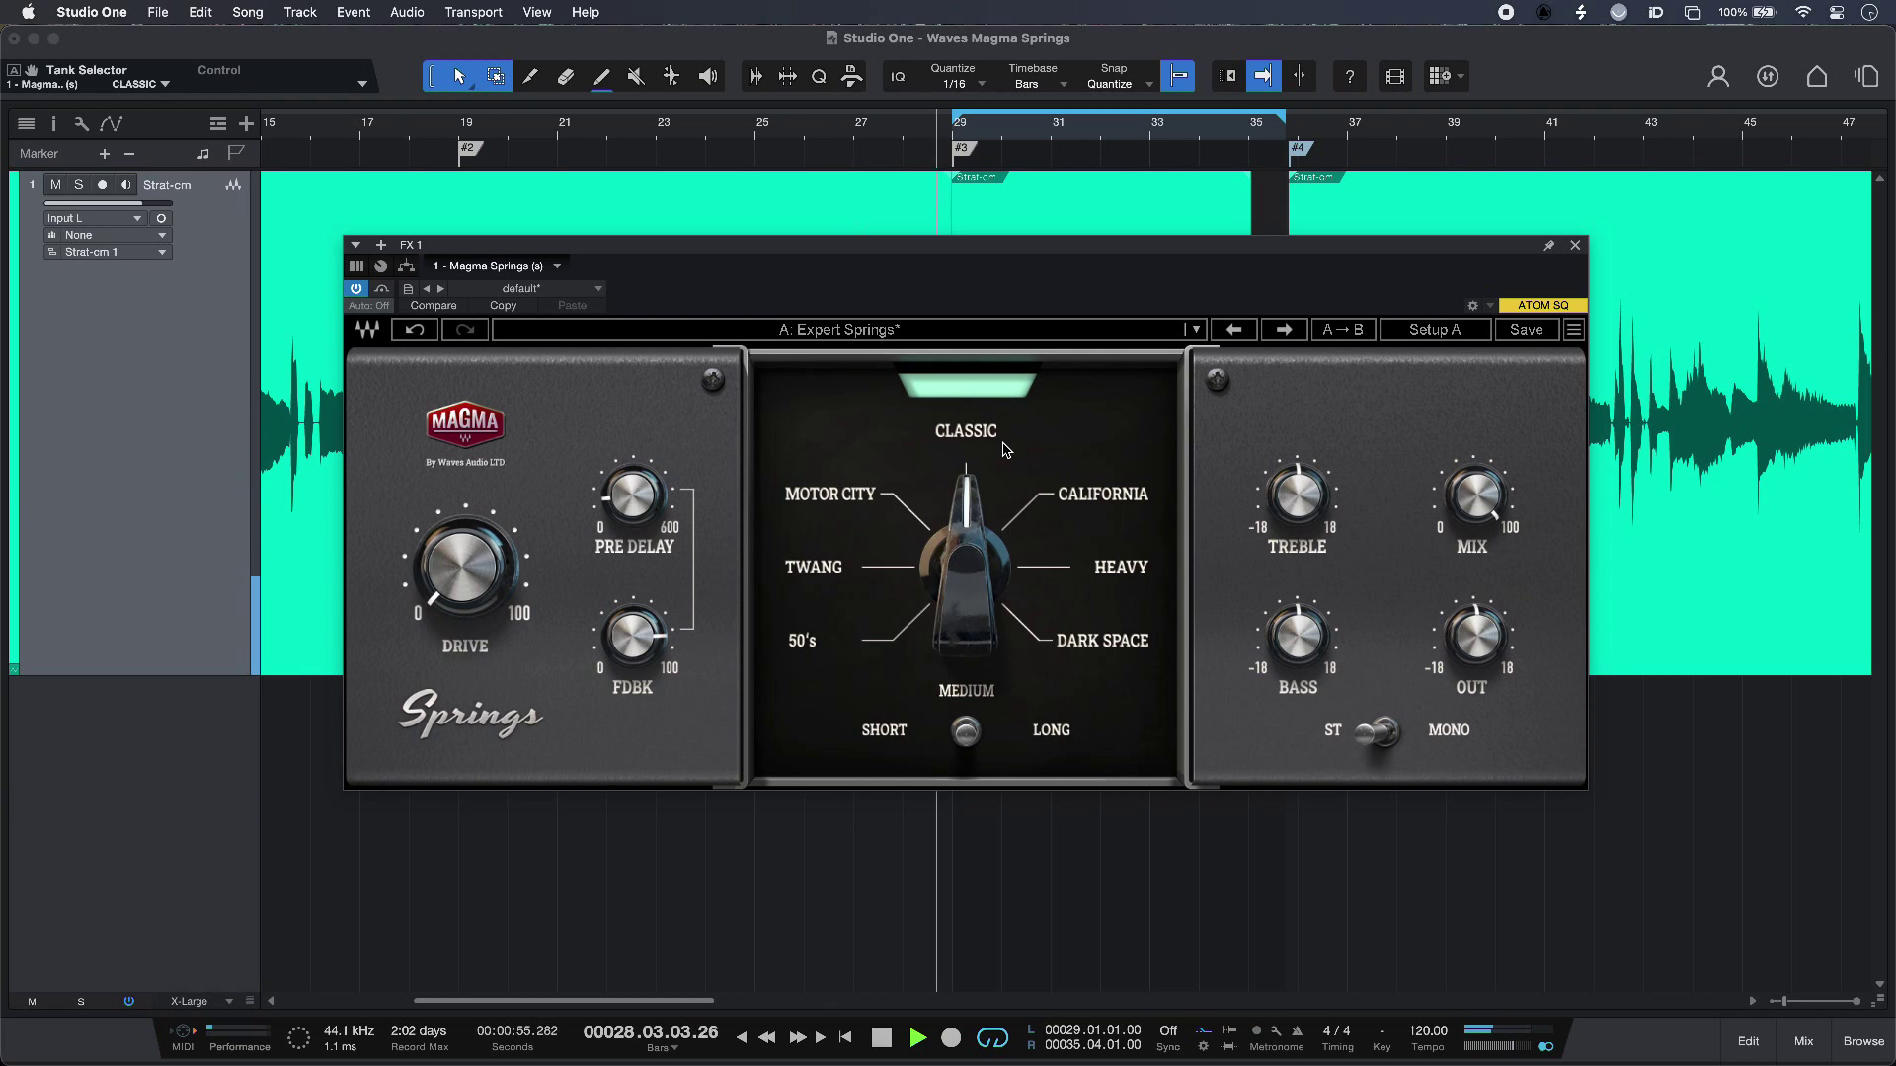
key(space)
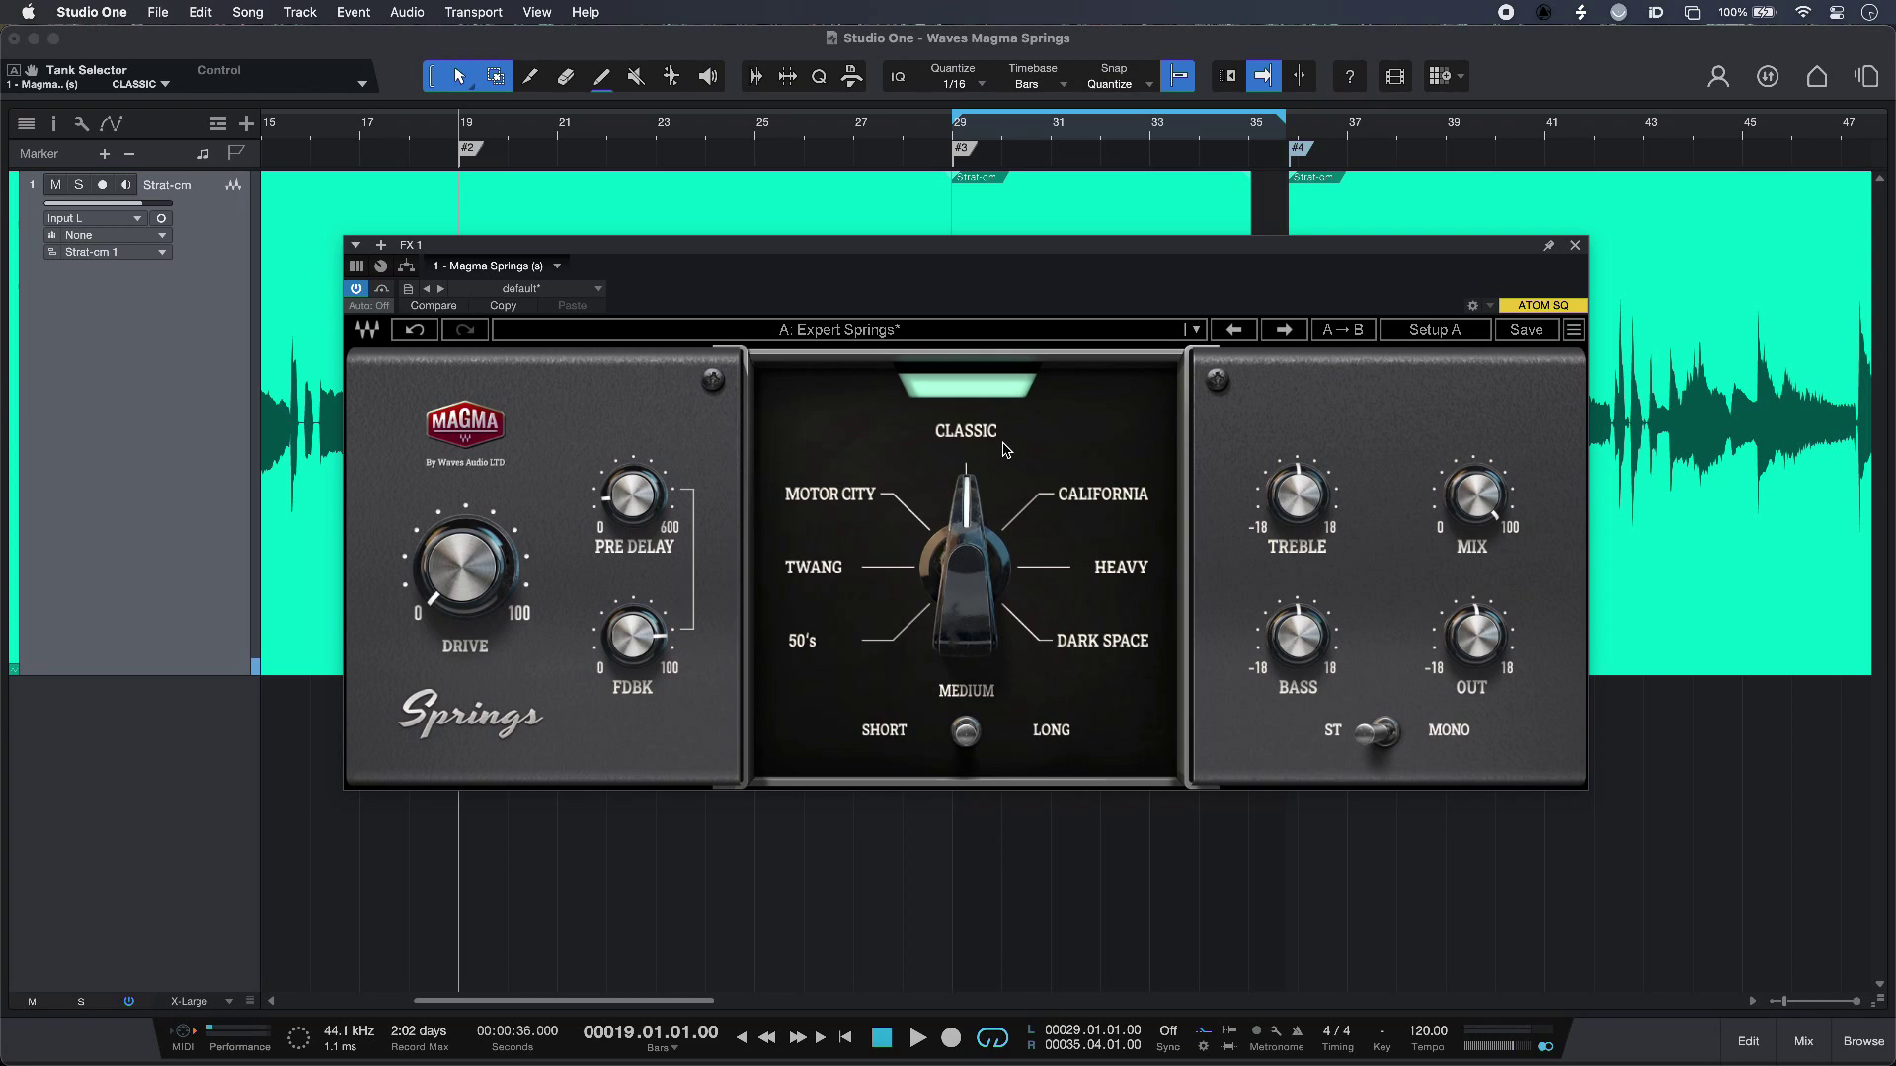